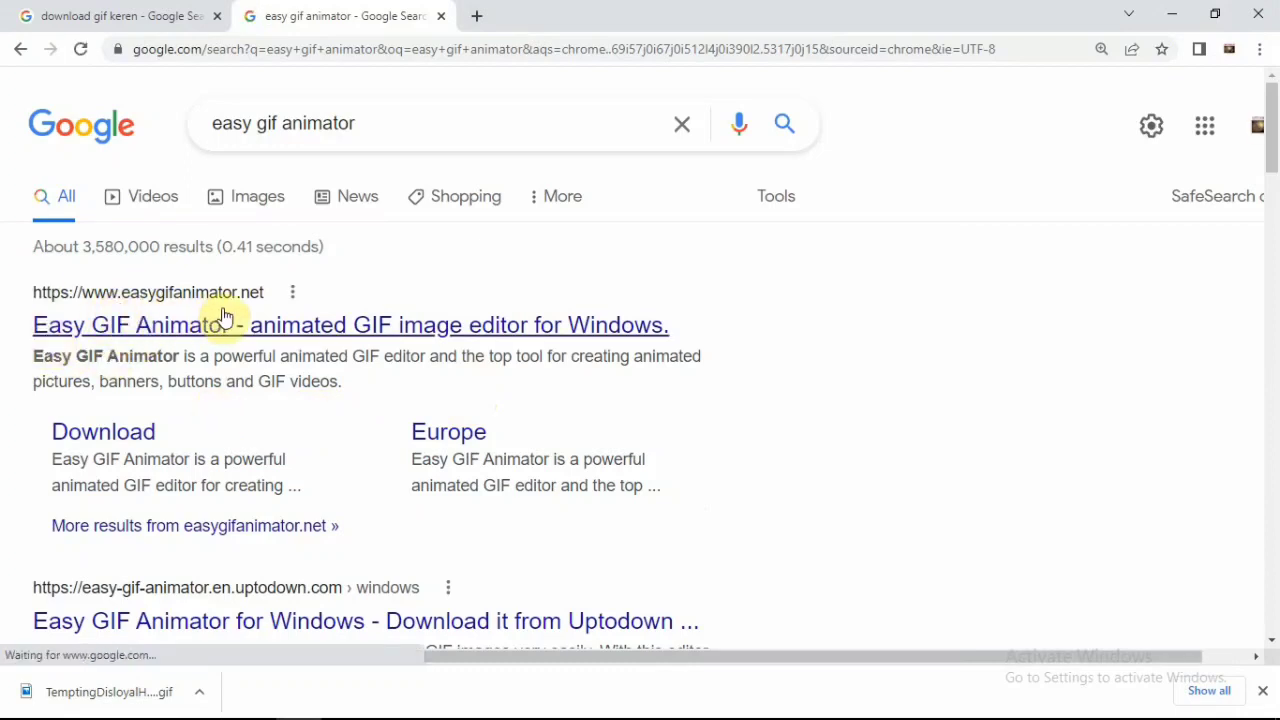
# - Download the Easy GIF Animator installer from the official easygifanimator.net site and close that page
pyautogui.click(251, 335)
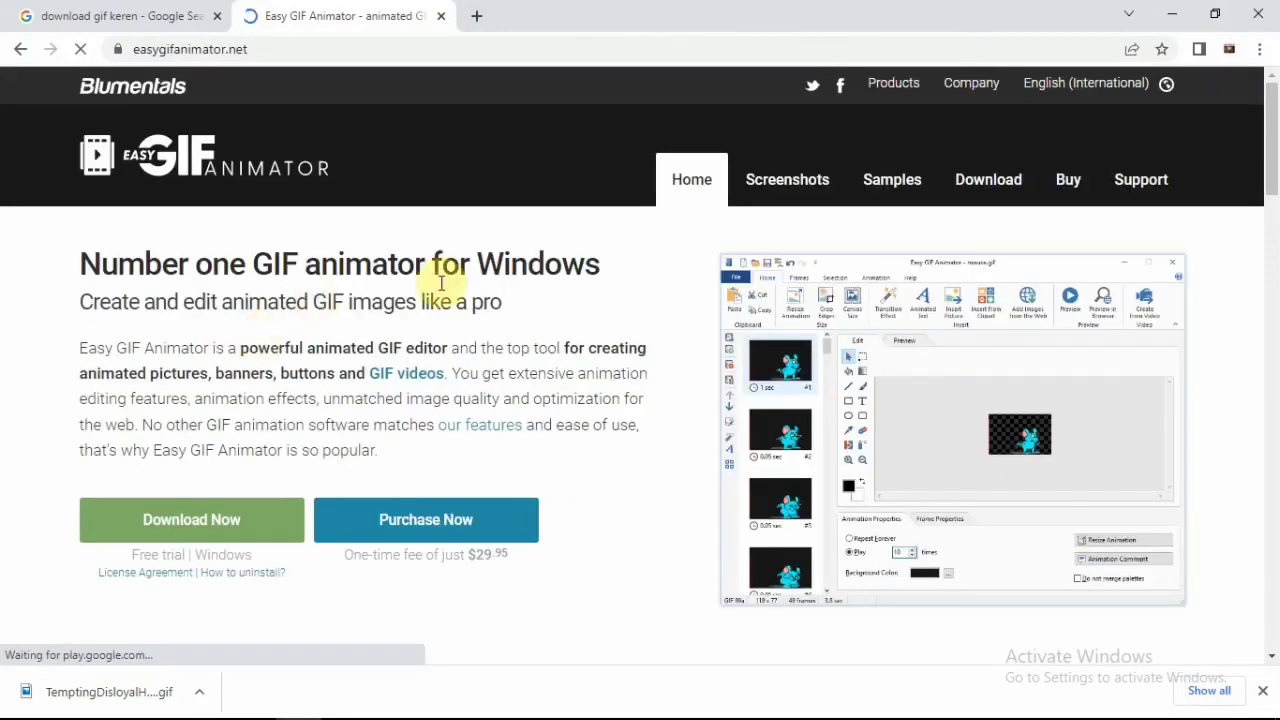
pyautogui.click(190, 530)
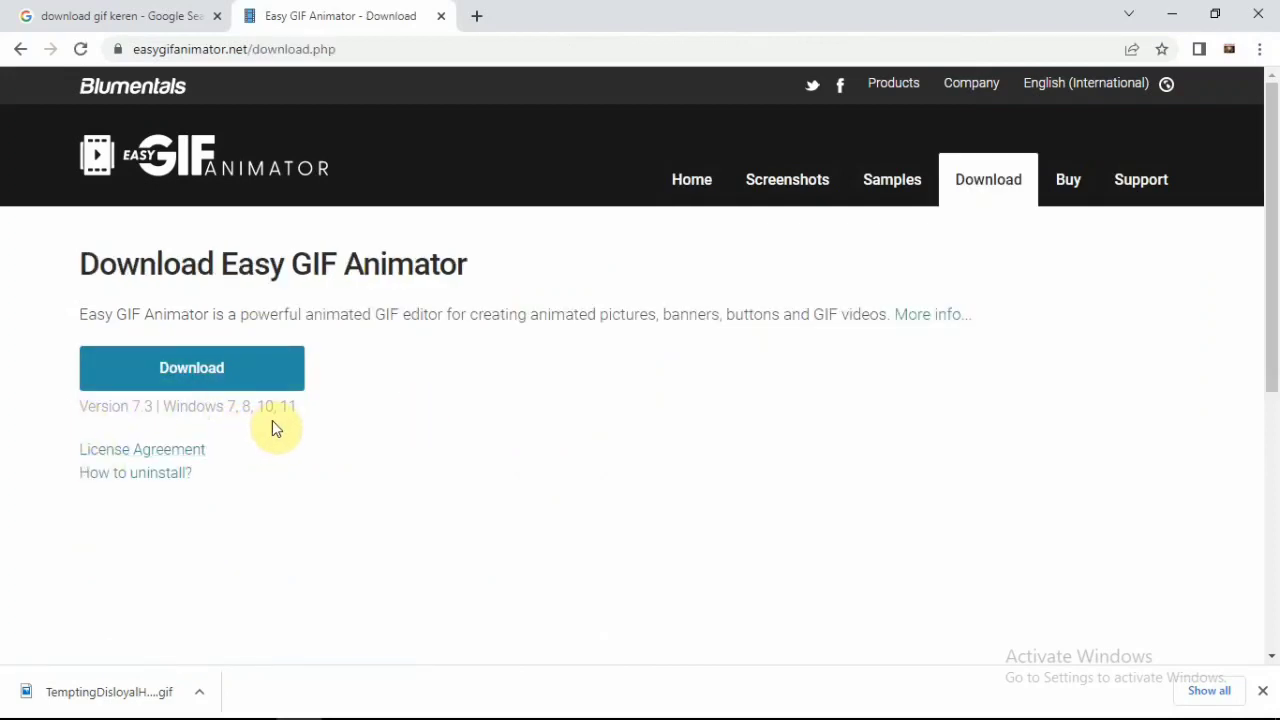
pyautogui.click(201, 378)
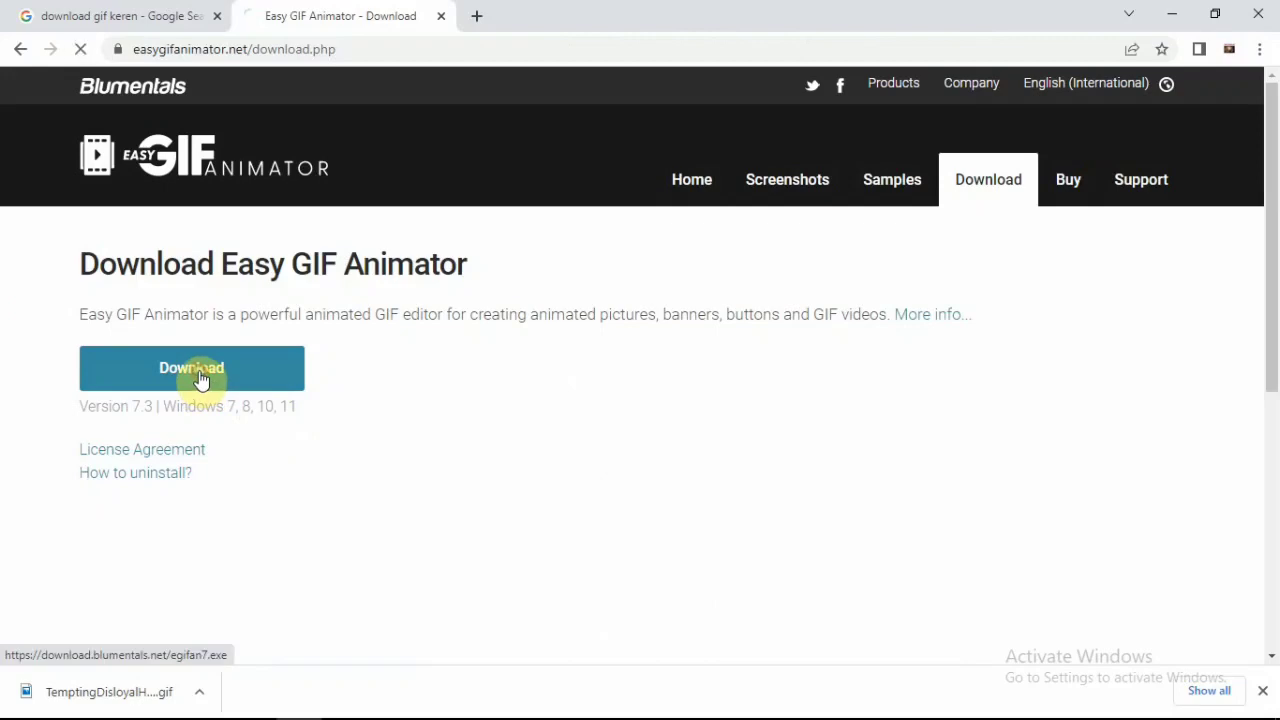
pyautogui.hotkey('ctrl', 'w')
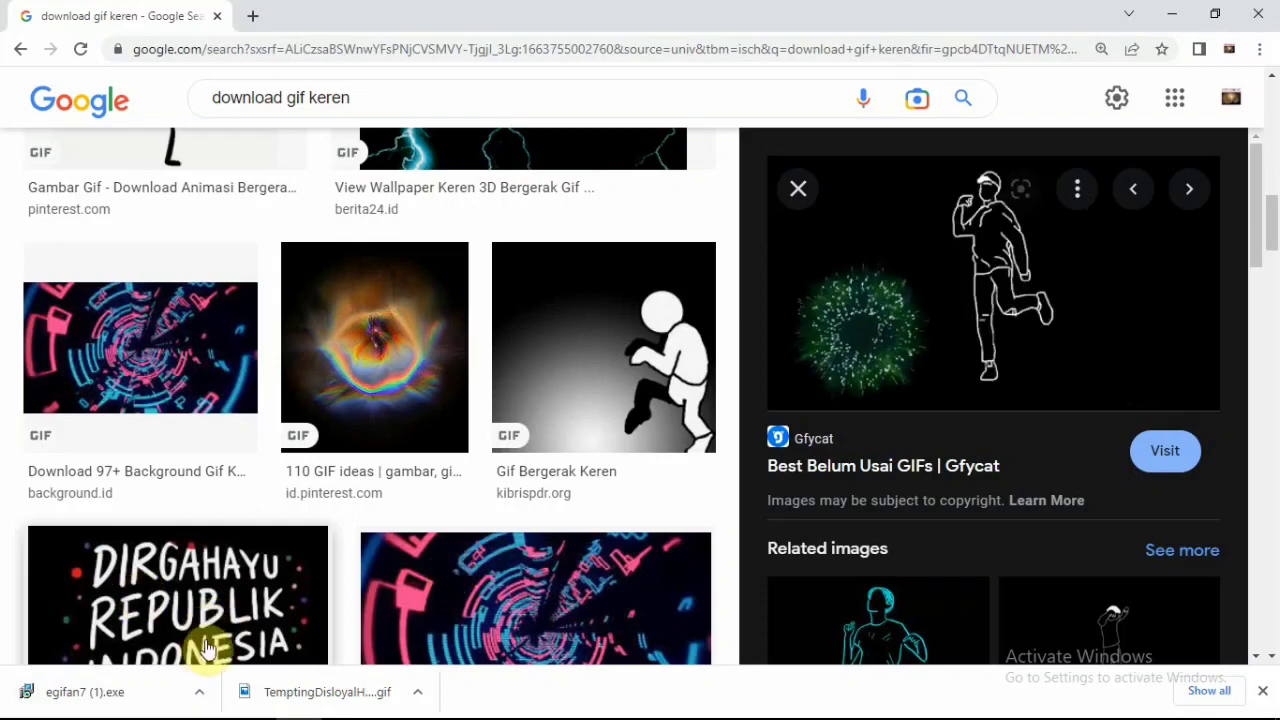
# - Run the downloaded egifan7 (1).exe installer with English as the setup language, minimizing the browser
pyautogui.click(62, 703)
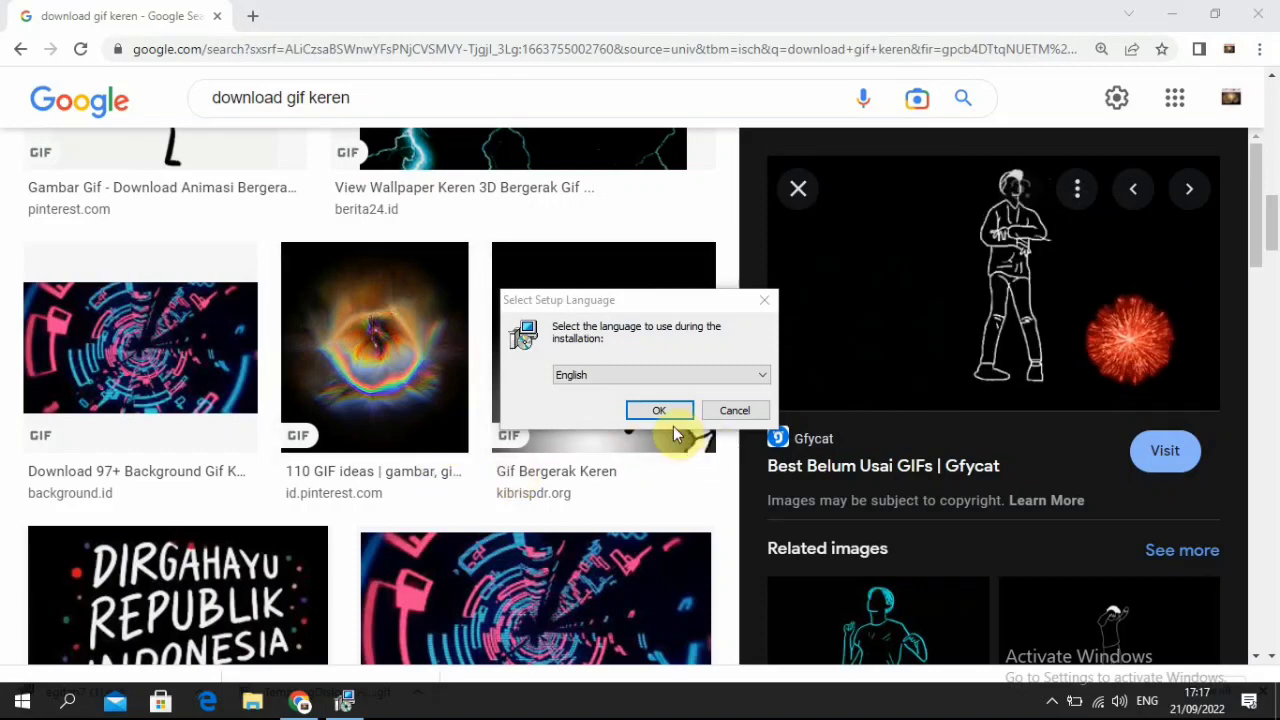
pyautogui.click(575, 374)
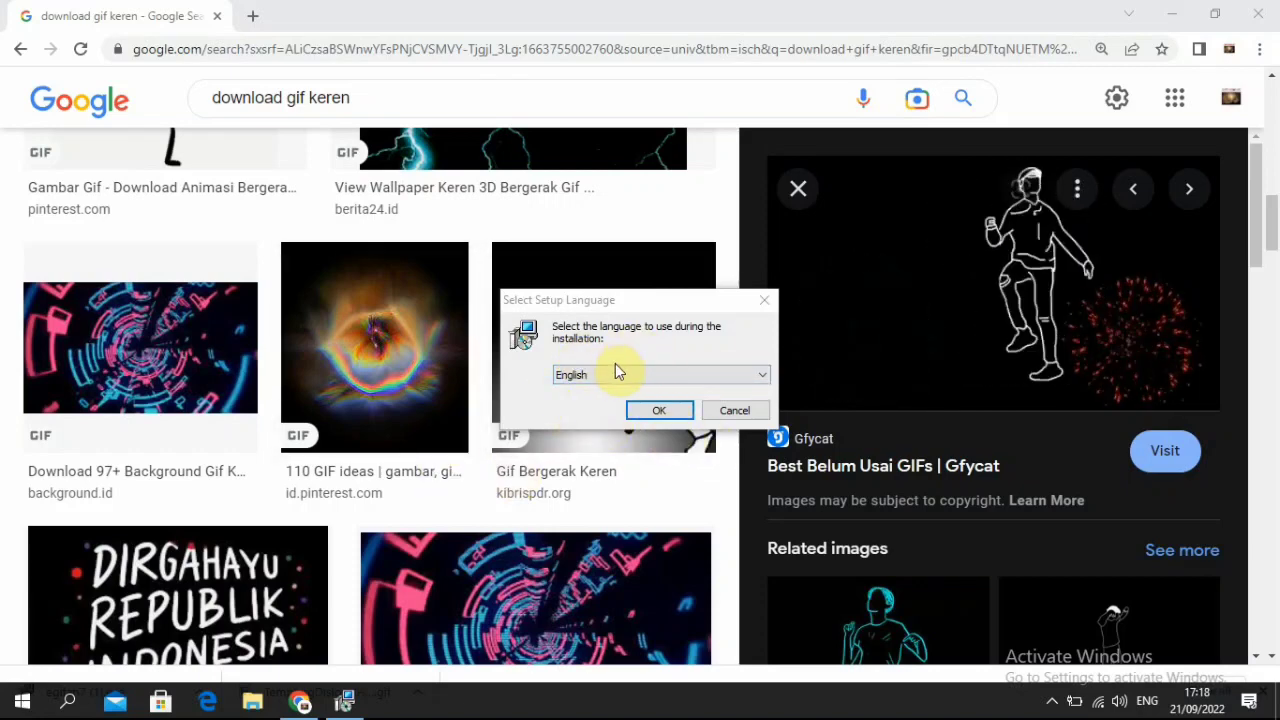
pyautogui.click(1171, 14)
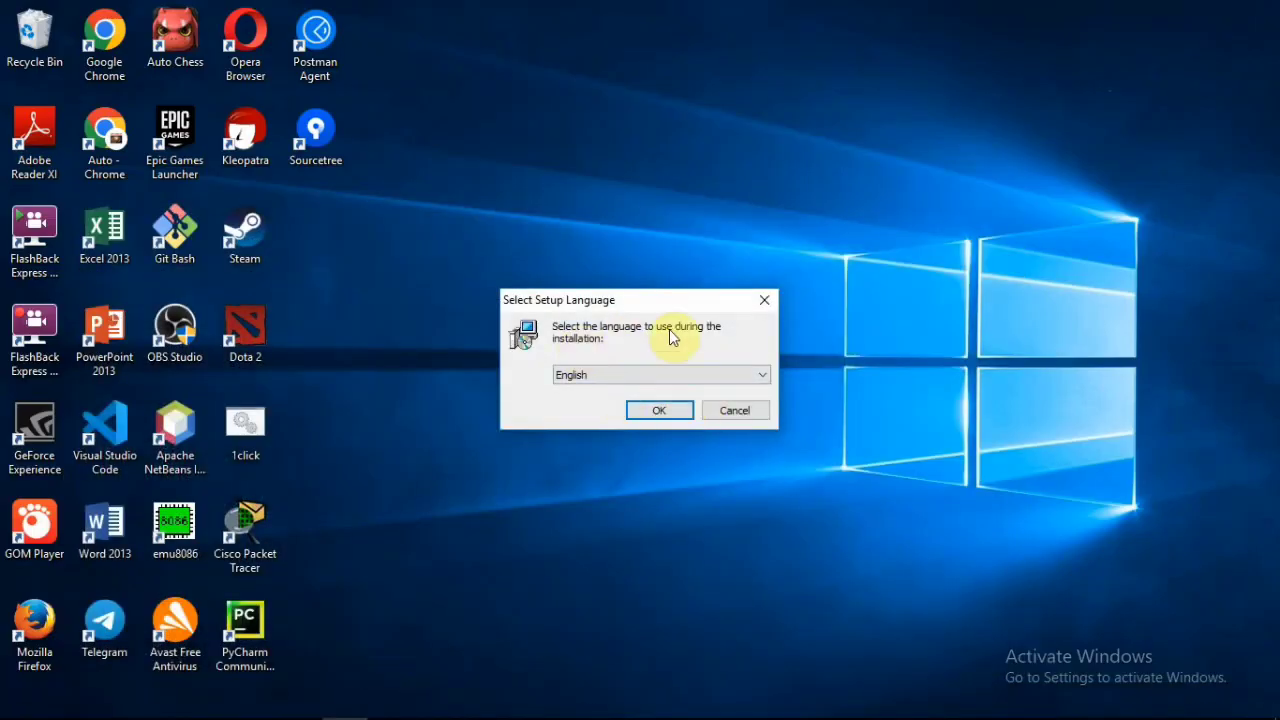
pyautogui.click(659, 410)
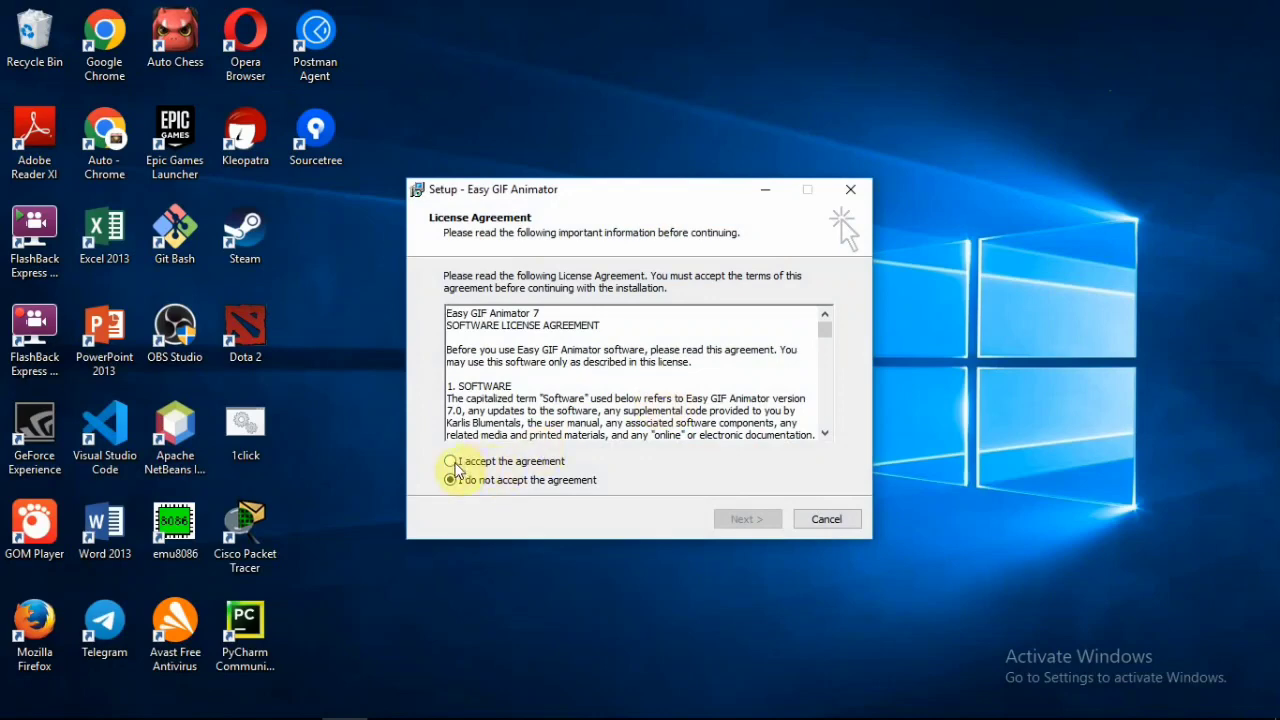
# - Accept the license agreement and keep the default install location, Start Menu folder and desktop icon option
pyautogui.click(451, 463)
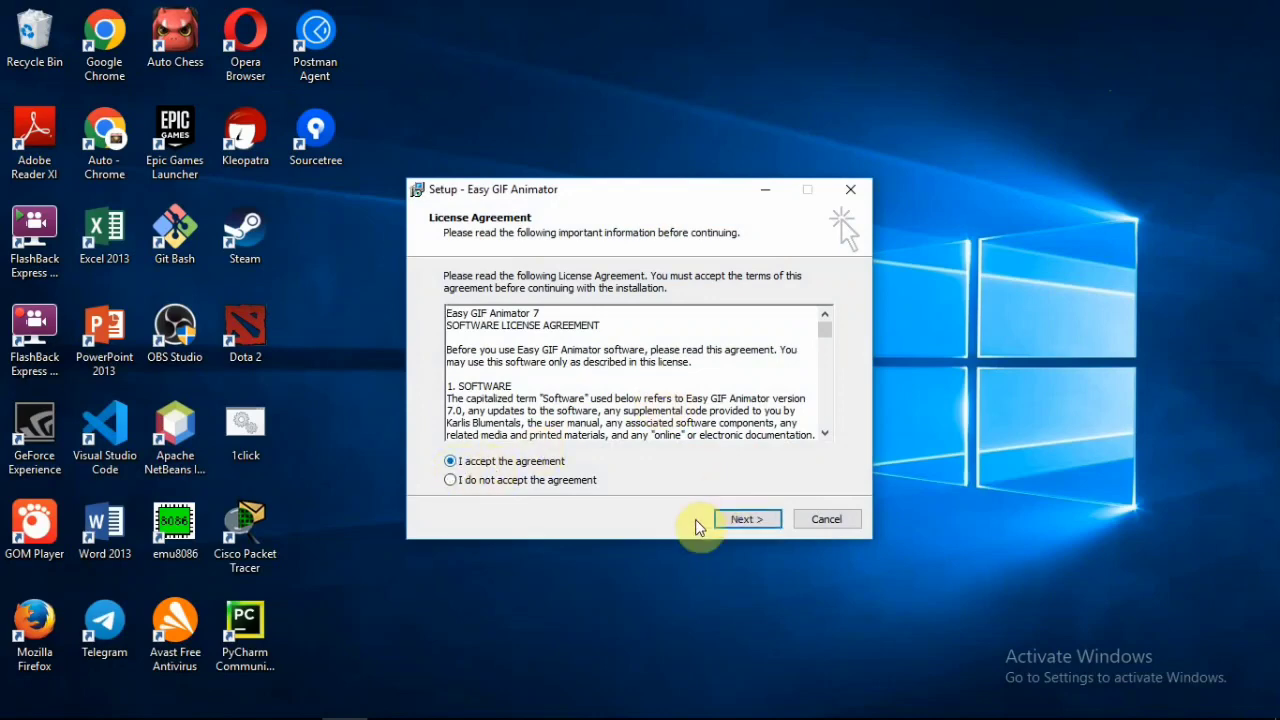
pyautogui.click(745, 520)
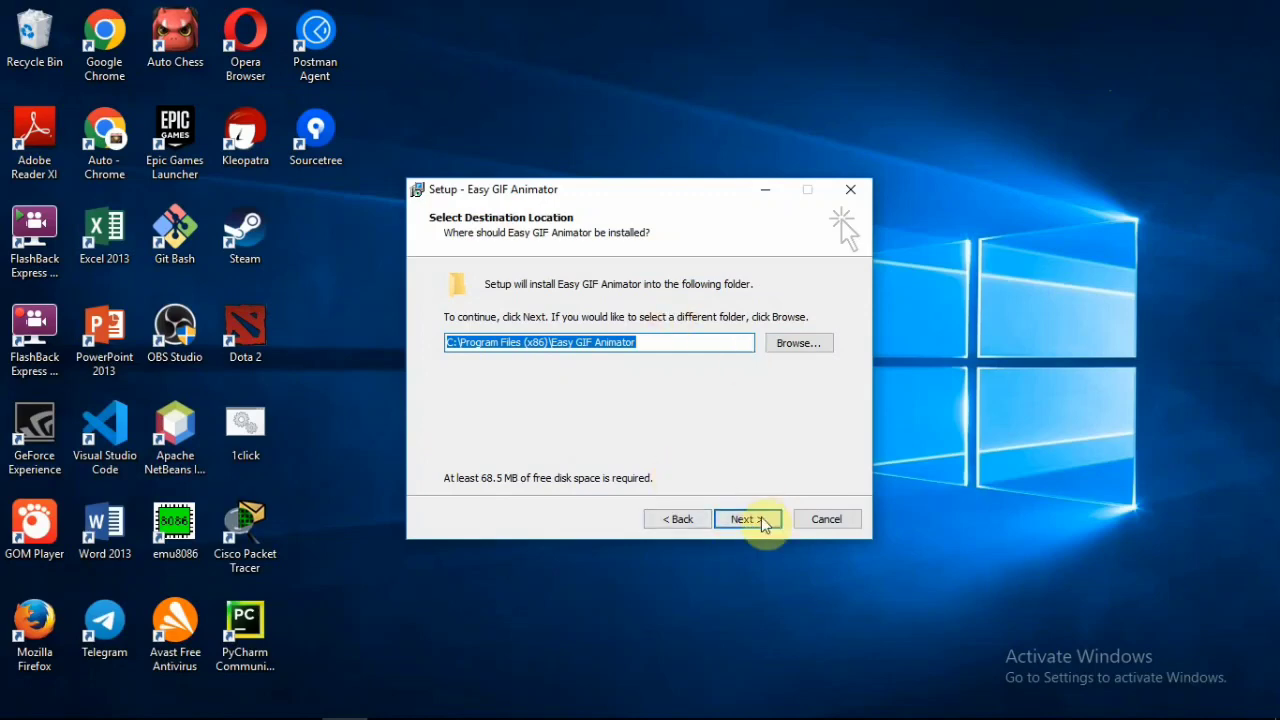
pyautogui.click(746, 520)
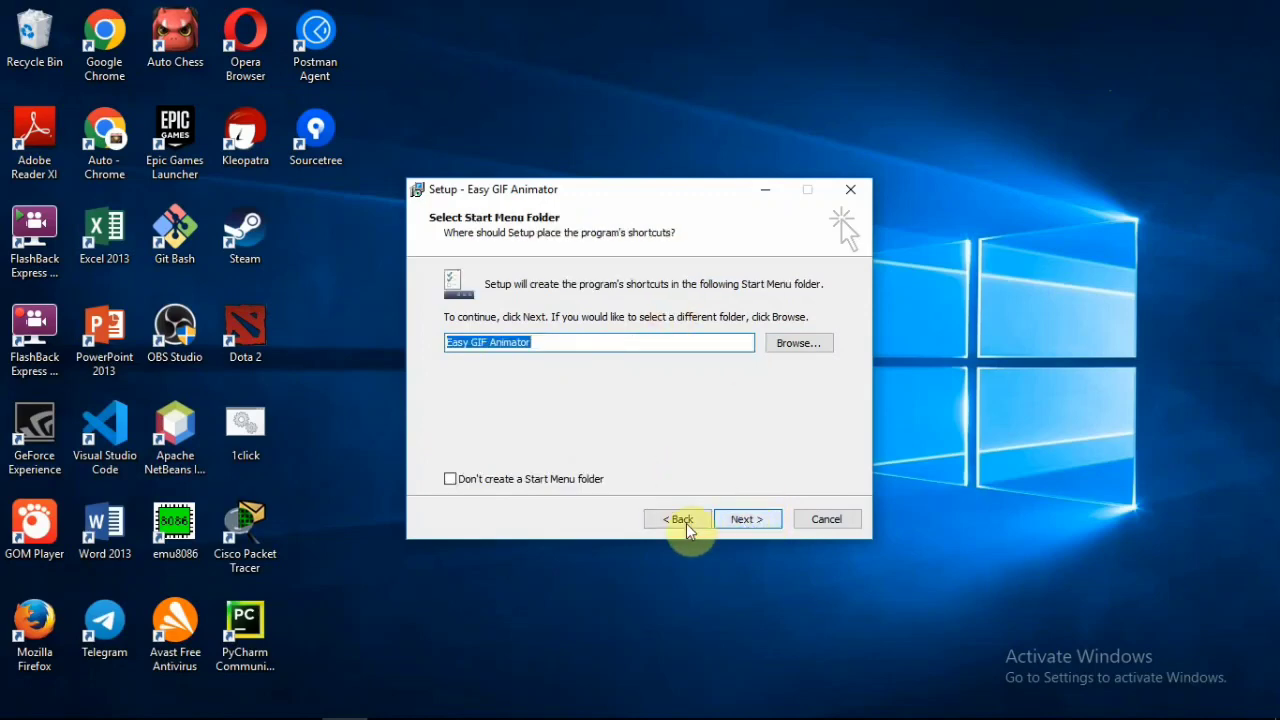
pyautogui.click(734, 521)
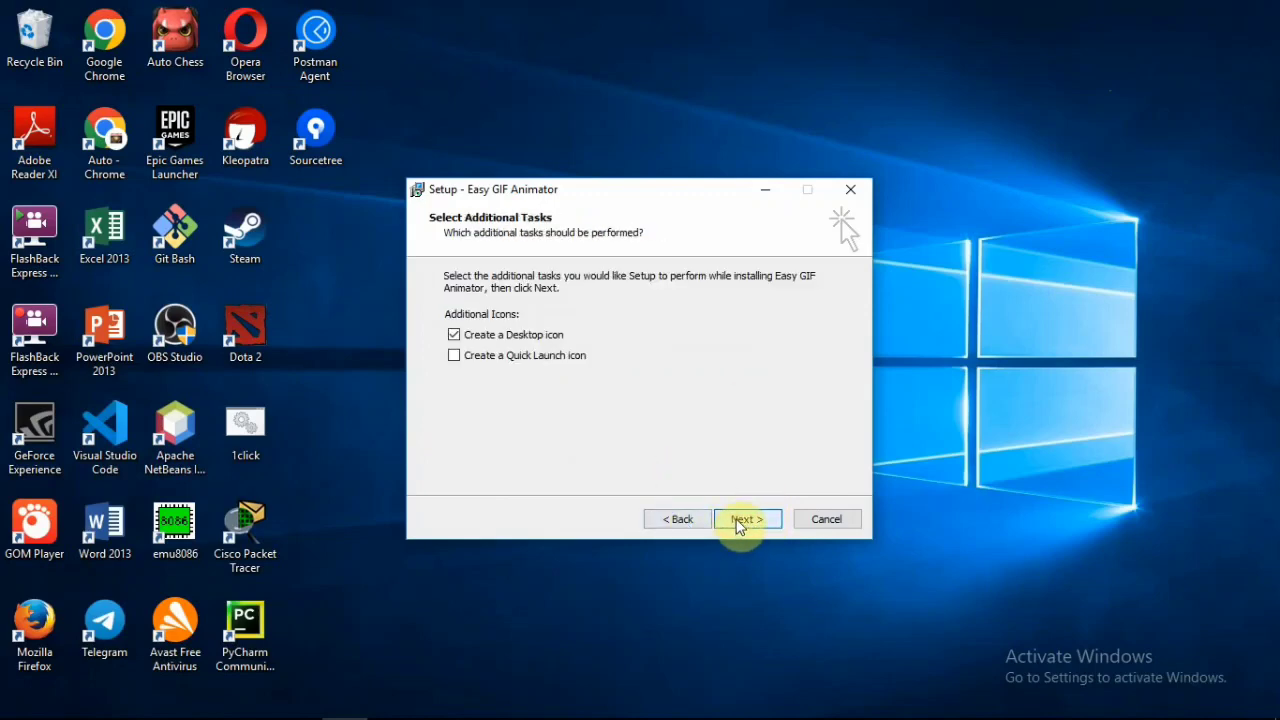
pyautogui.click(739, 522)
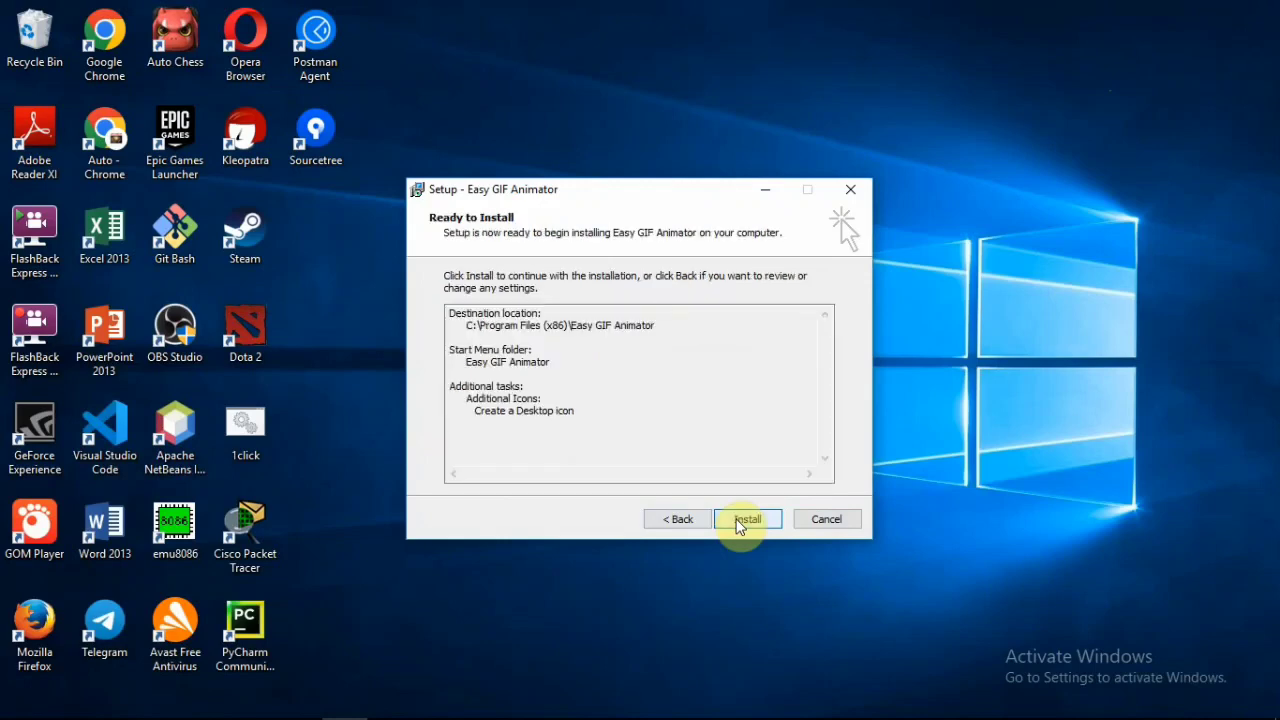
# - Install Easy GIF Animator and finish the setup with the option to launch the program
pyautogui.click(740, 521)
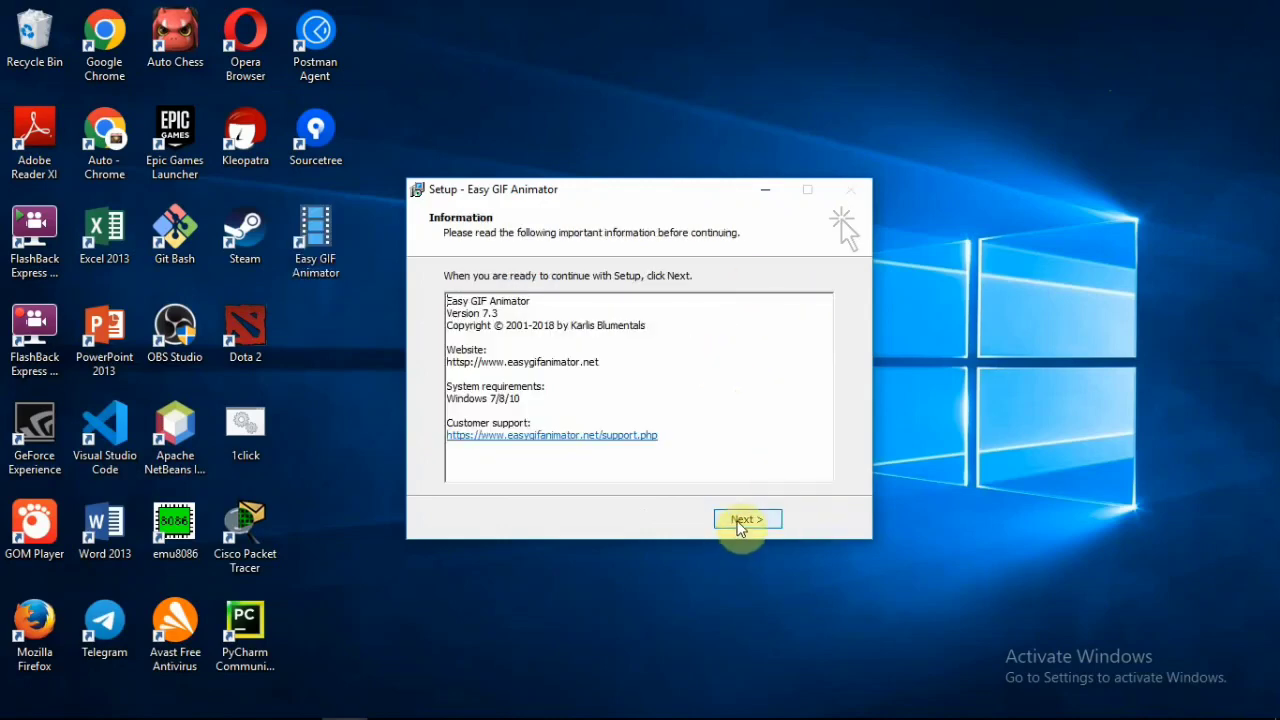
pyautogui.click(743, 521)
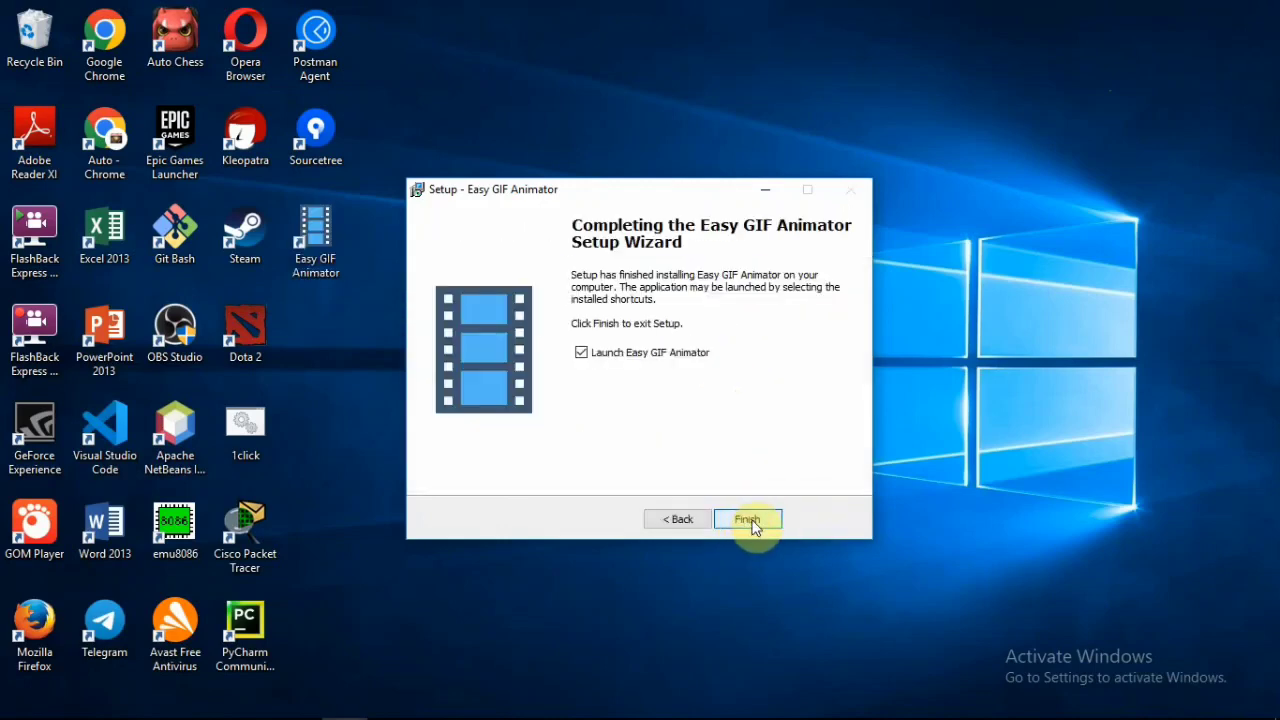
pyautogui.click(748, 519)
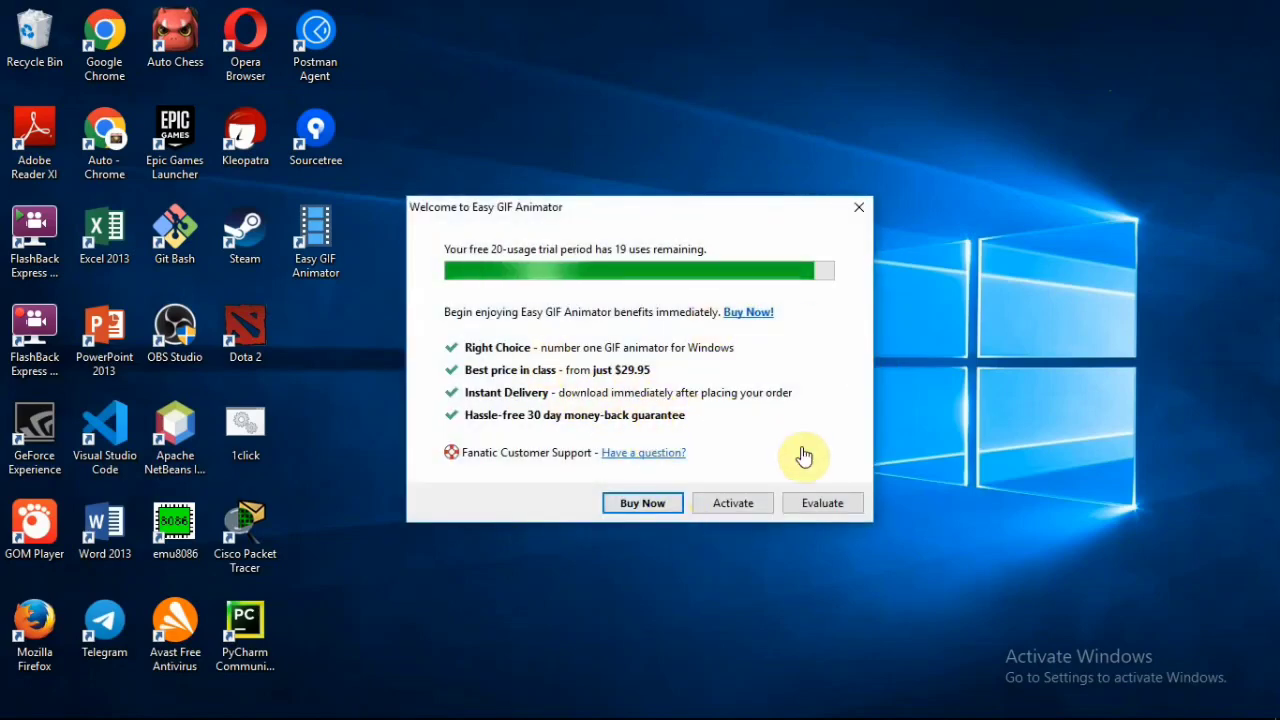
# - Continue with the evaluation version of Easy GIF Animator and maximize its window
pyautogui.click(822, 503)
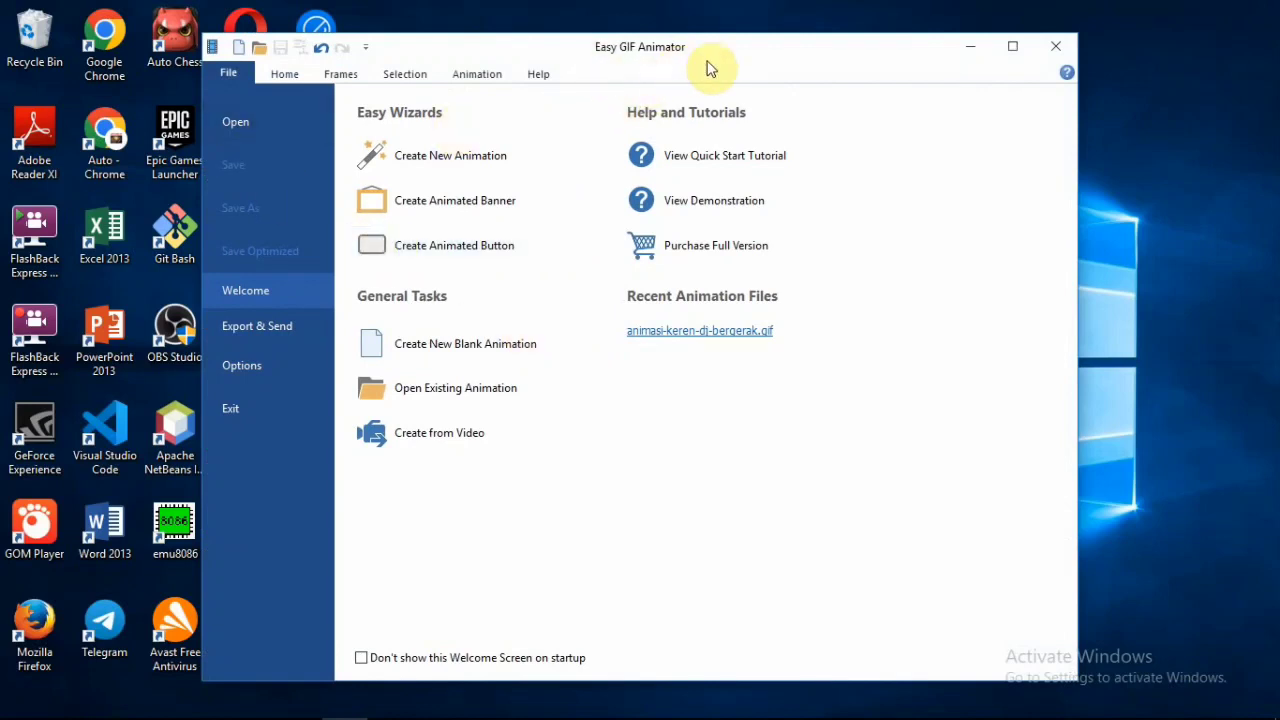
pyautogui.moveTo(771, 42); pyautogui.dragTo(907, 37)
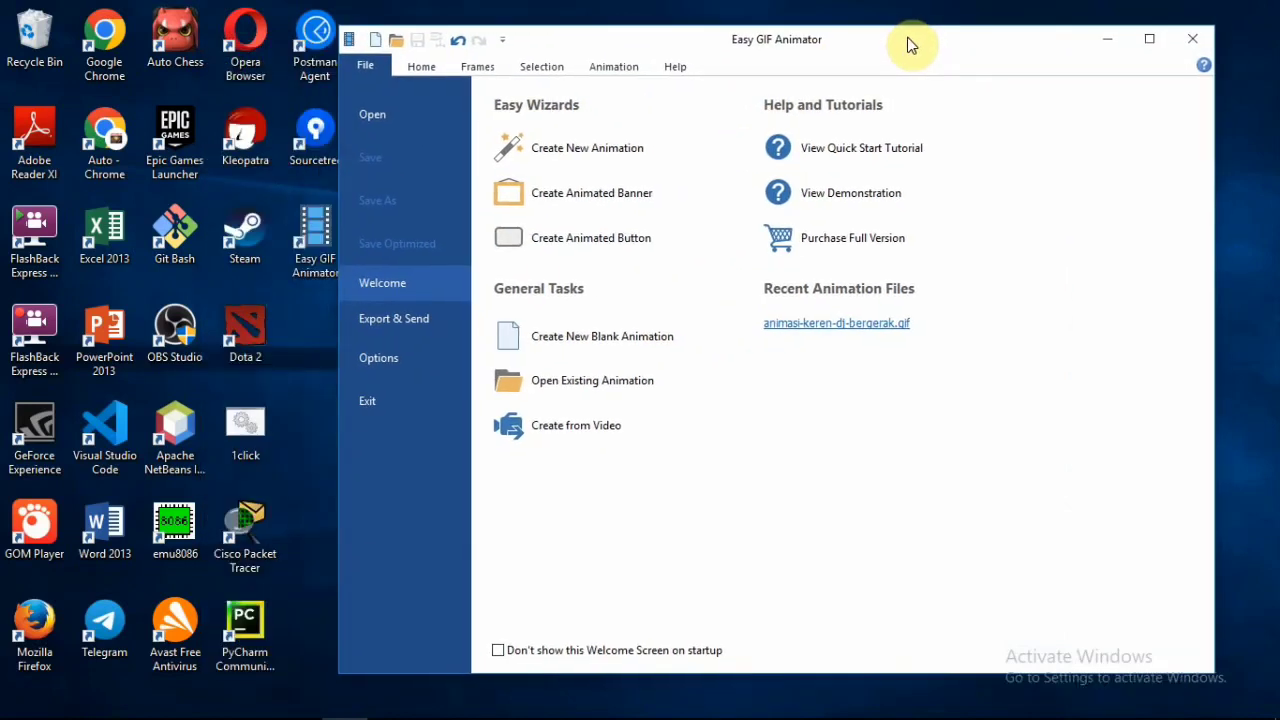
pyautogui.click(583, 390)
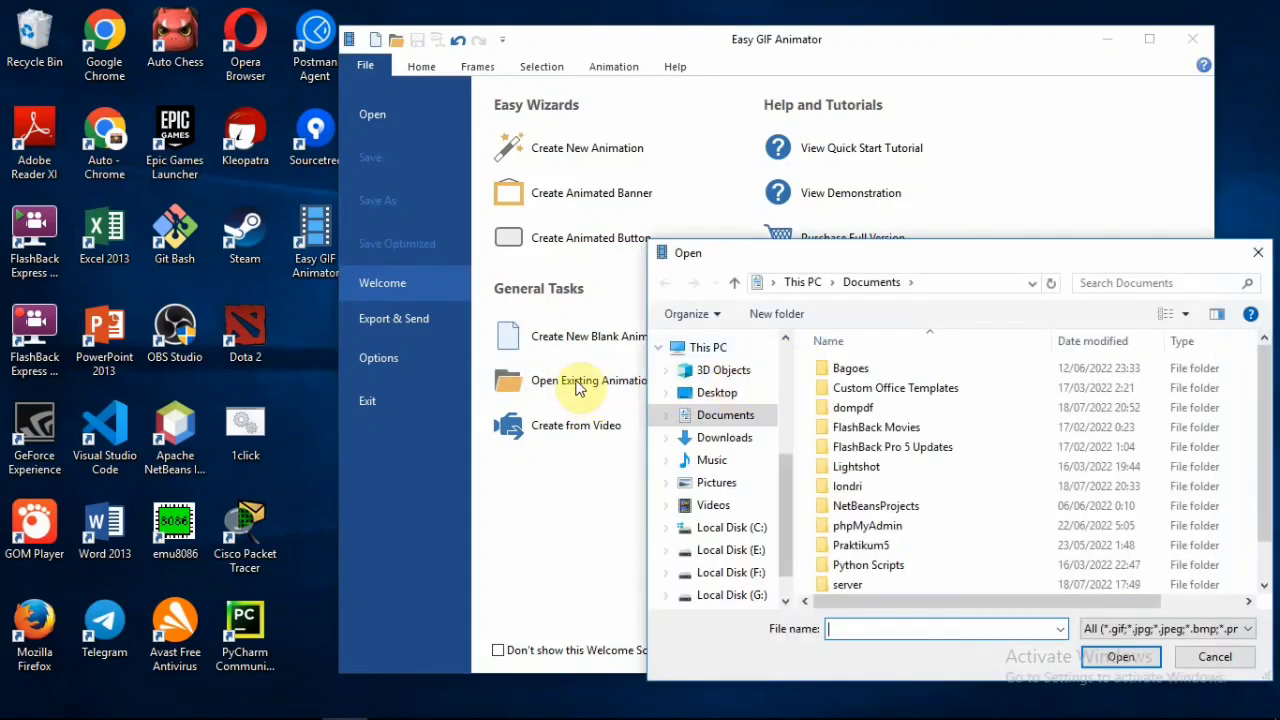
pyautogui.click(1258, 252)
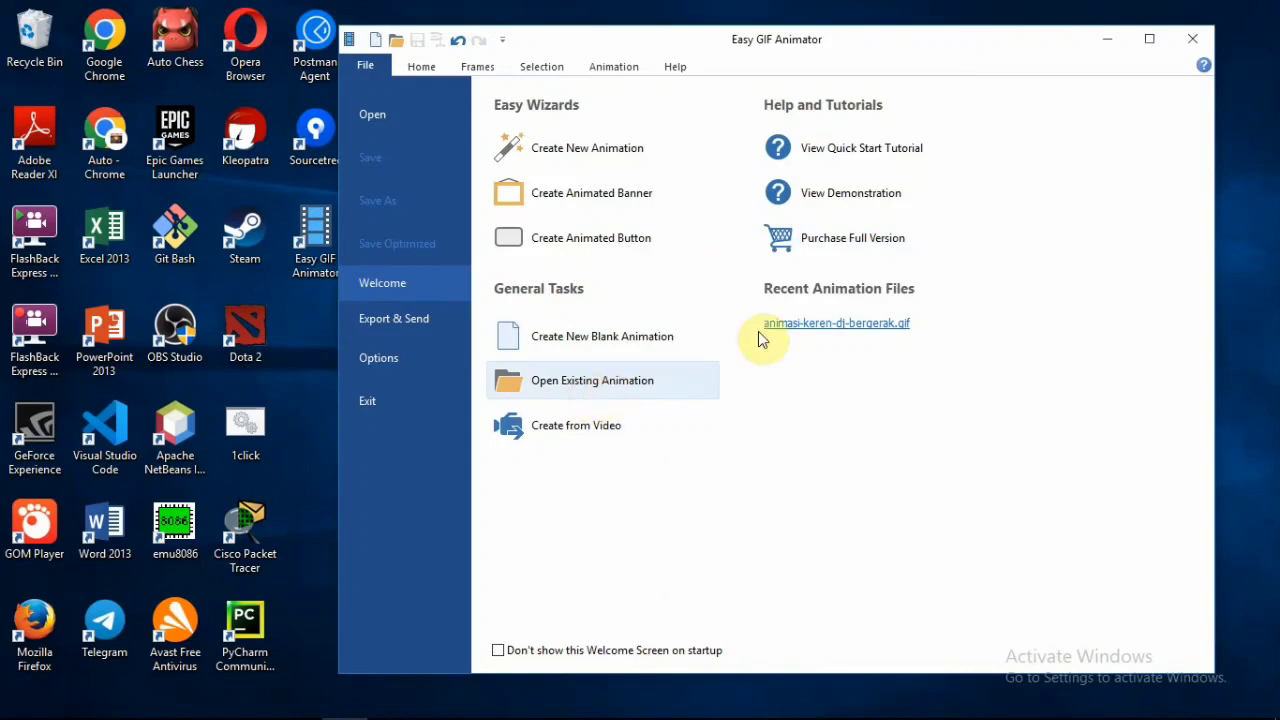
pyautogui.click(1149, 39)
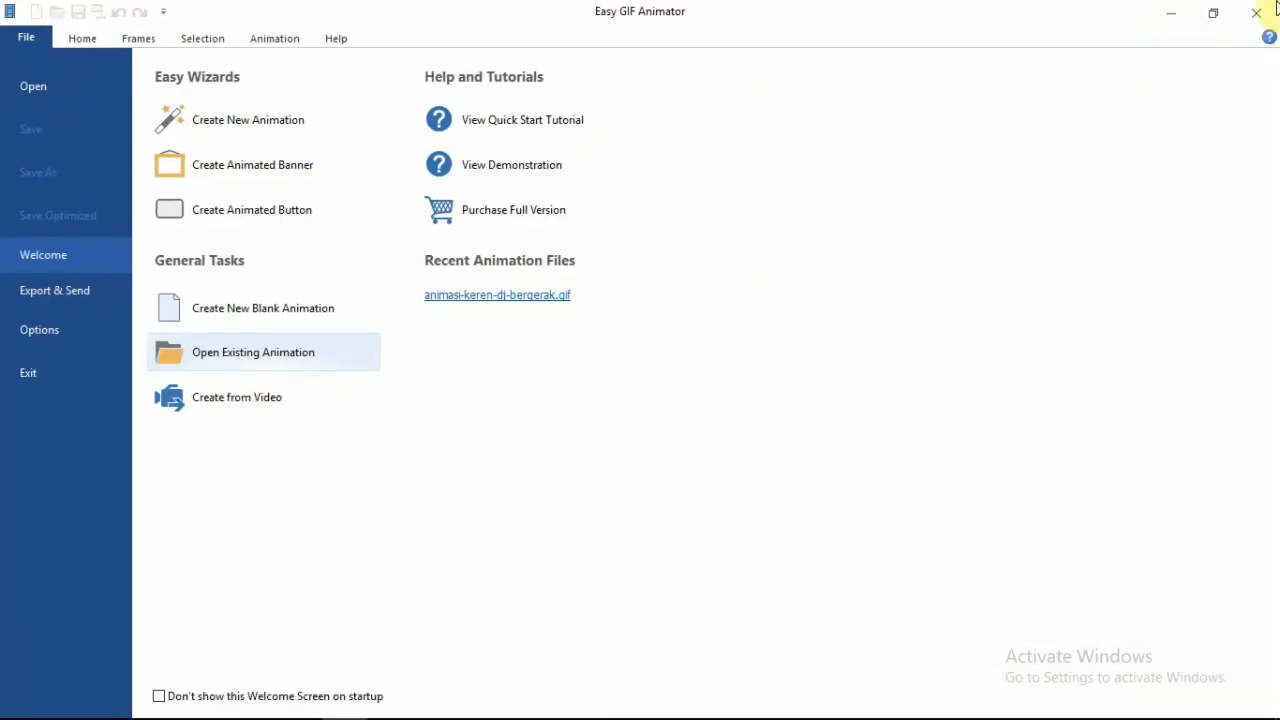
# - Open the existing animation TemptingDisloyalHuia-max-1mb from the Pictures folder
pyautogui.click(218, 350)
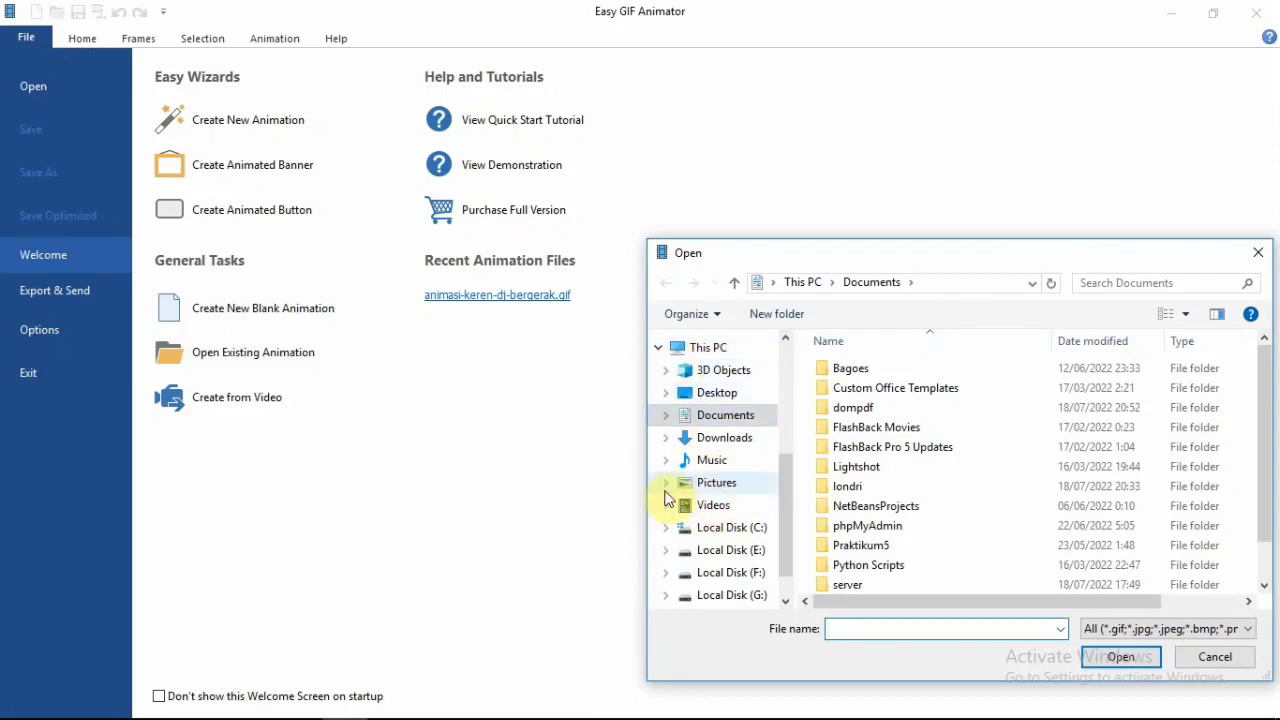
pyautogui.click(667, 483)
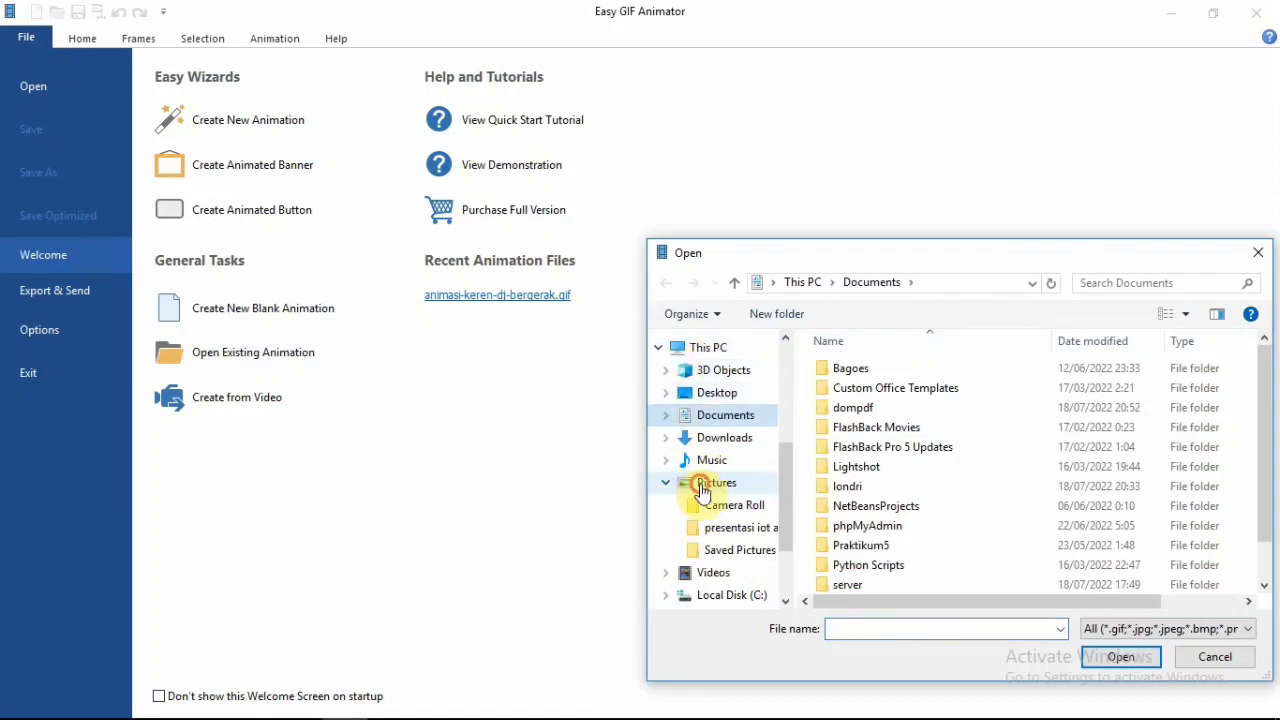
pyautogui.click(705, 485)
pyautogui.scroll(-5, 1030, 448)
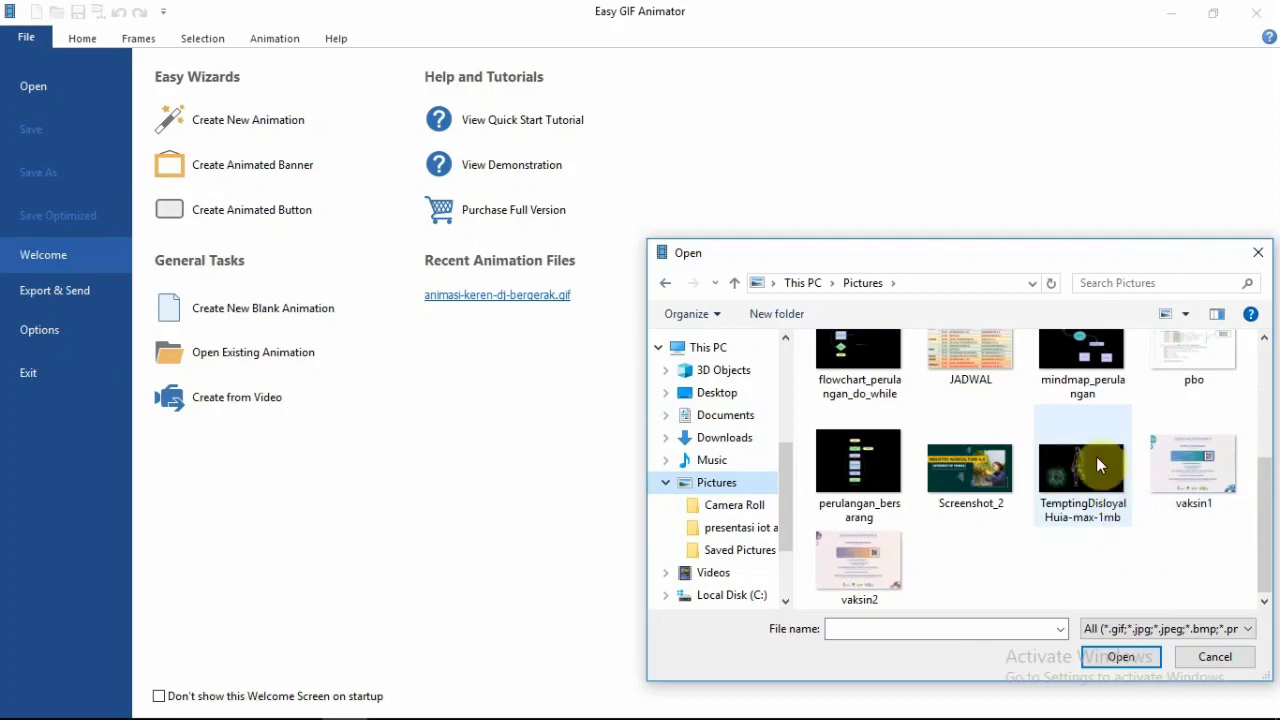
pyautogui.click(1089, 459)
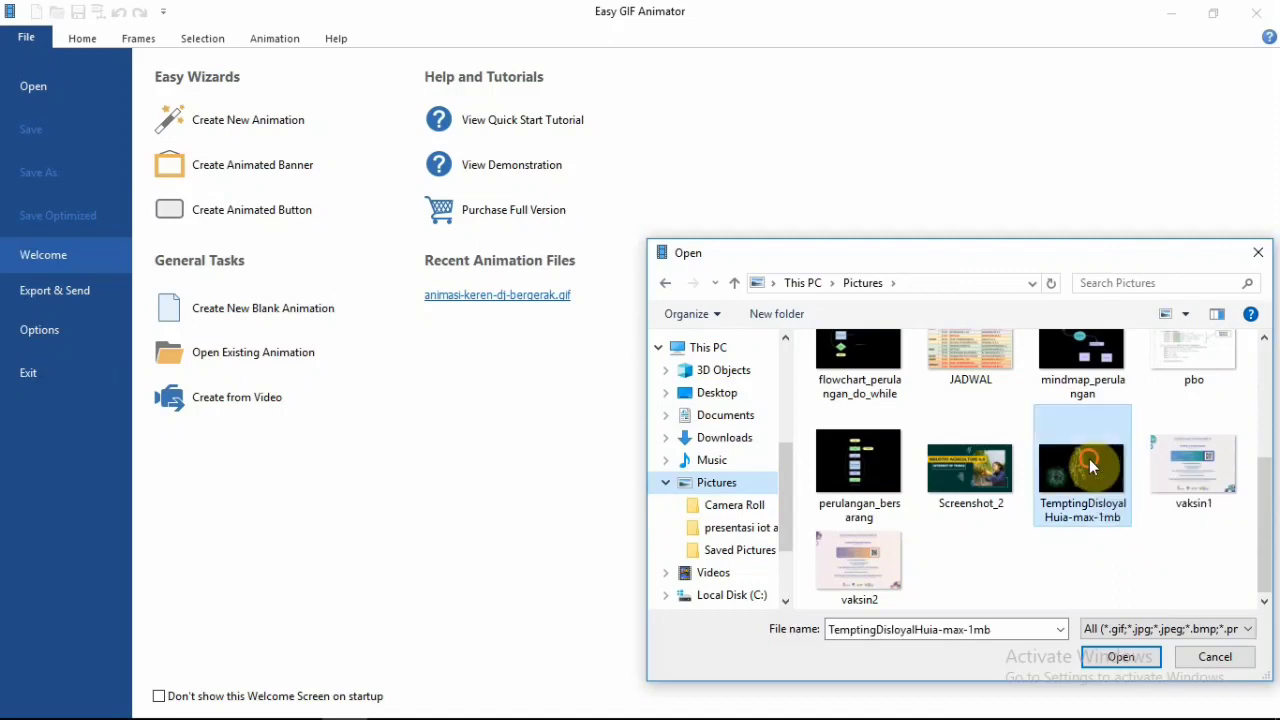
pyautogui.click(1125, 664)
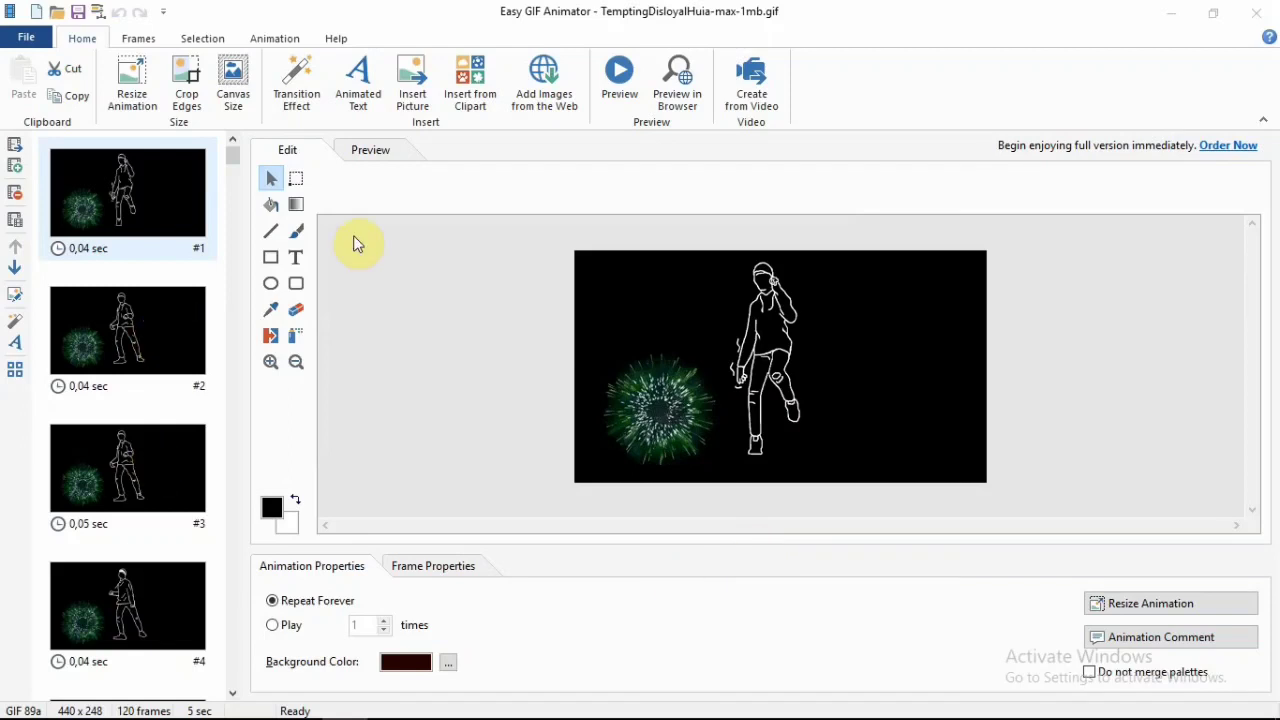
# - Review the animation's frames through to the last one and select all of them
pyautogui.scroll(-12, 140, 262)
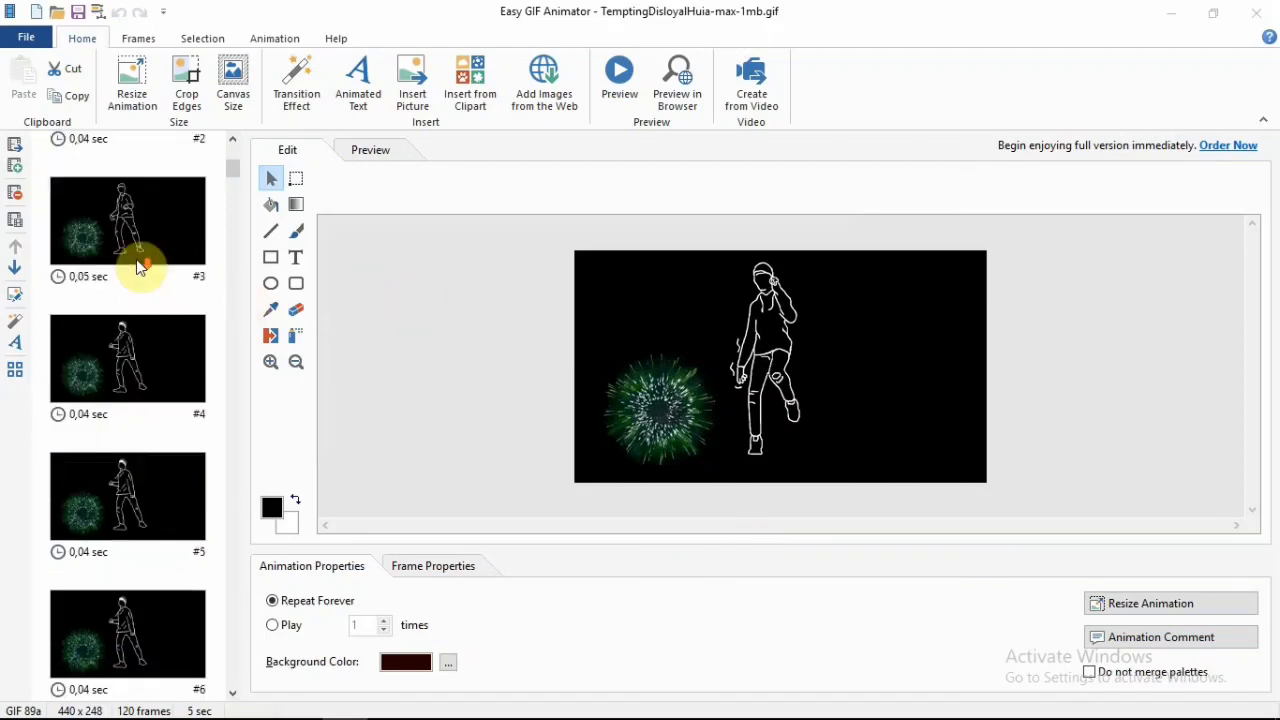
pyautogui.scroll(-20, 140, 265)
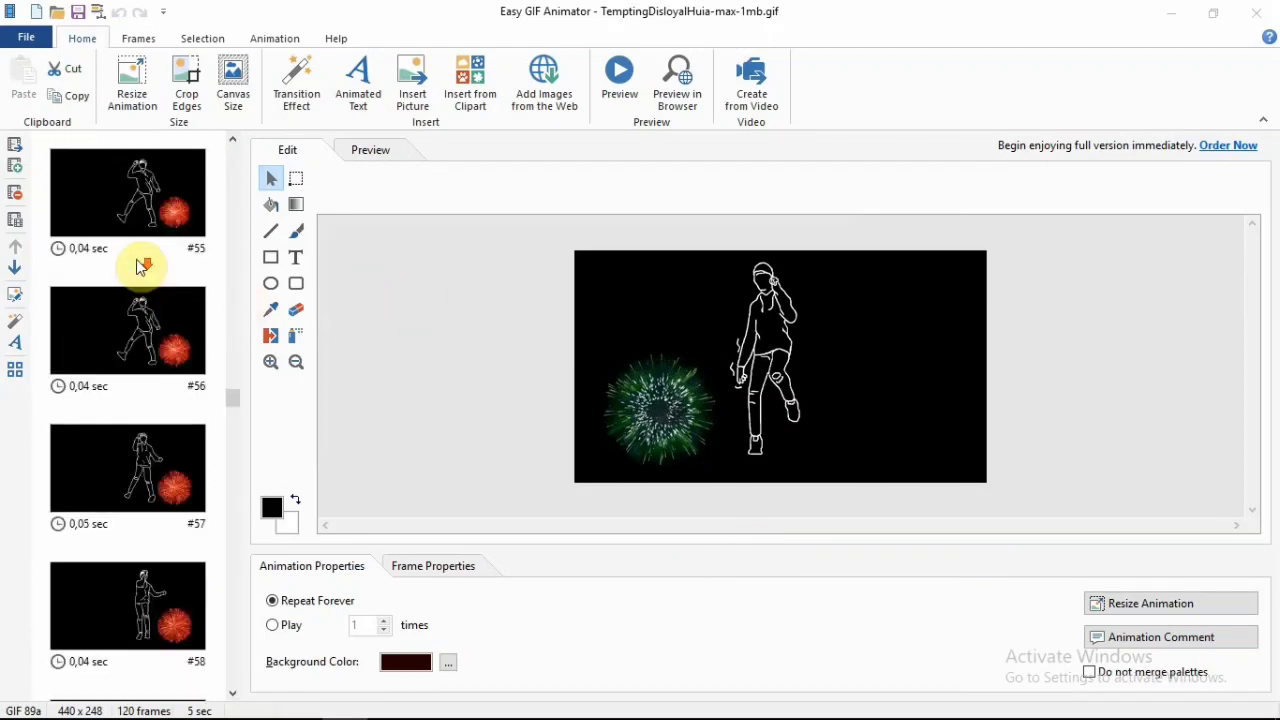
pyautogui.scroll(-2, 137, 265)
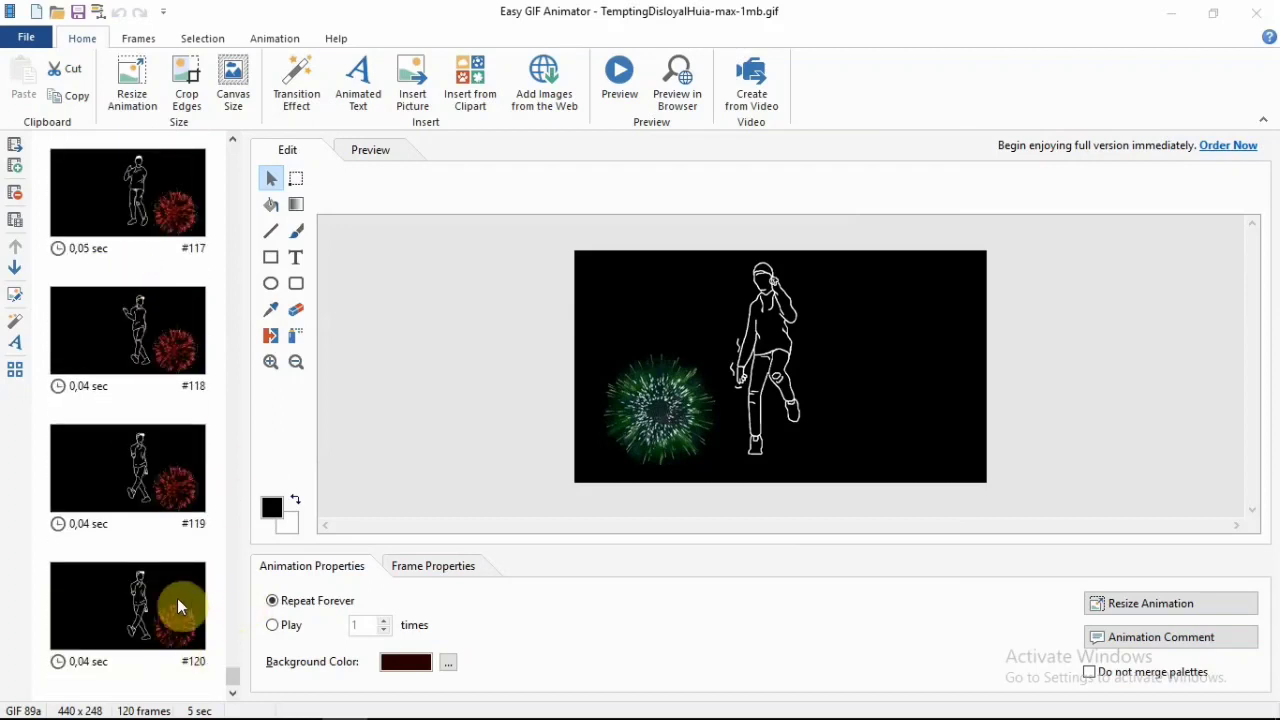
pyautogui.scroll(6, 130, 445)
pyautogui.scroll(-6, 130, 440)
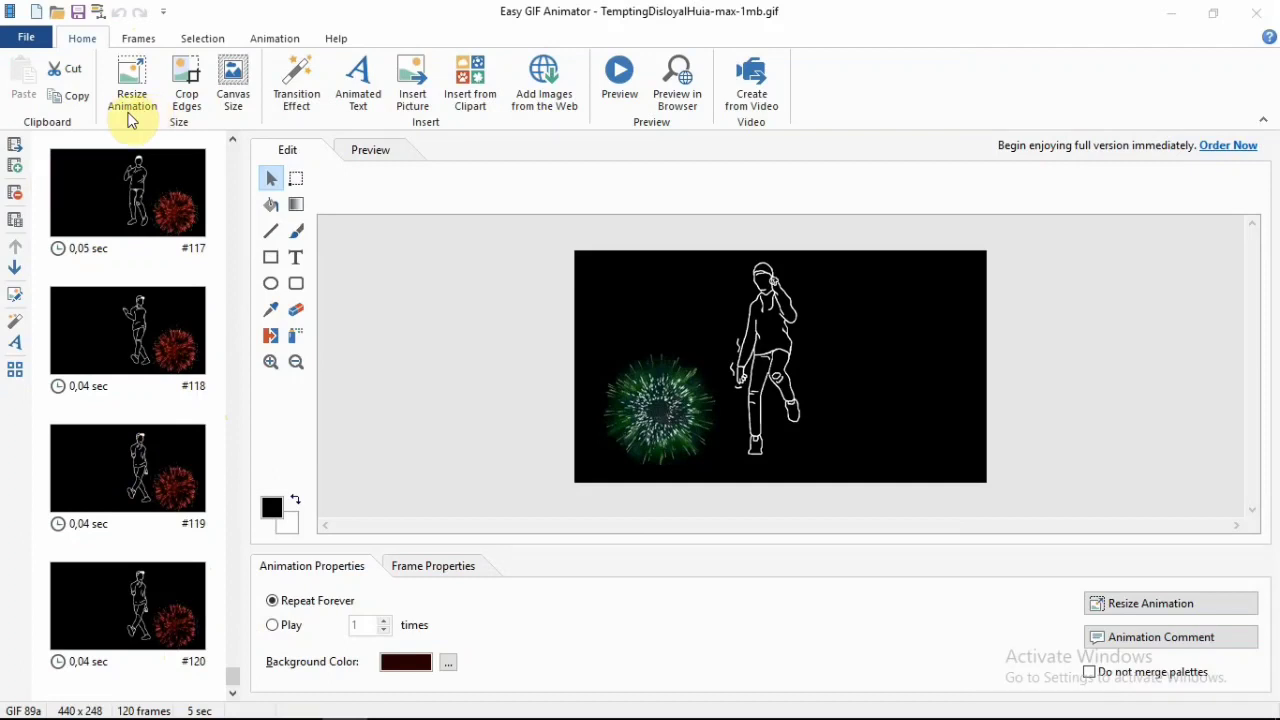
pyautogui.click(140, 40)
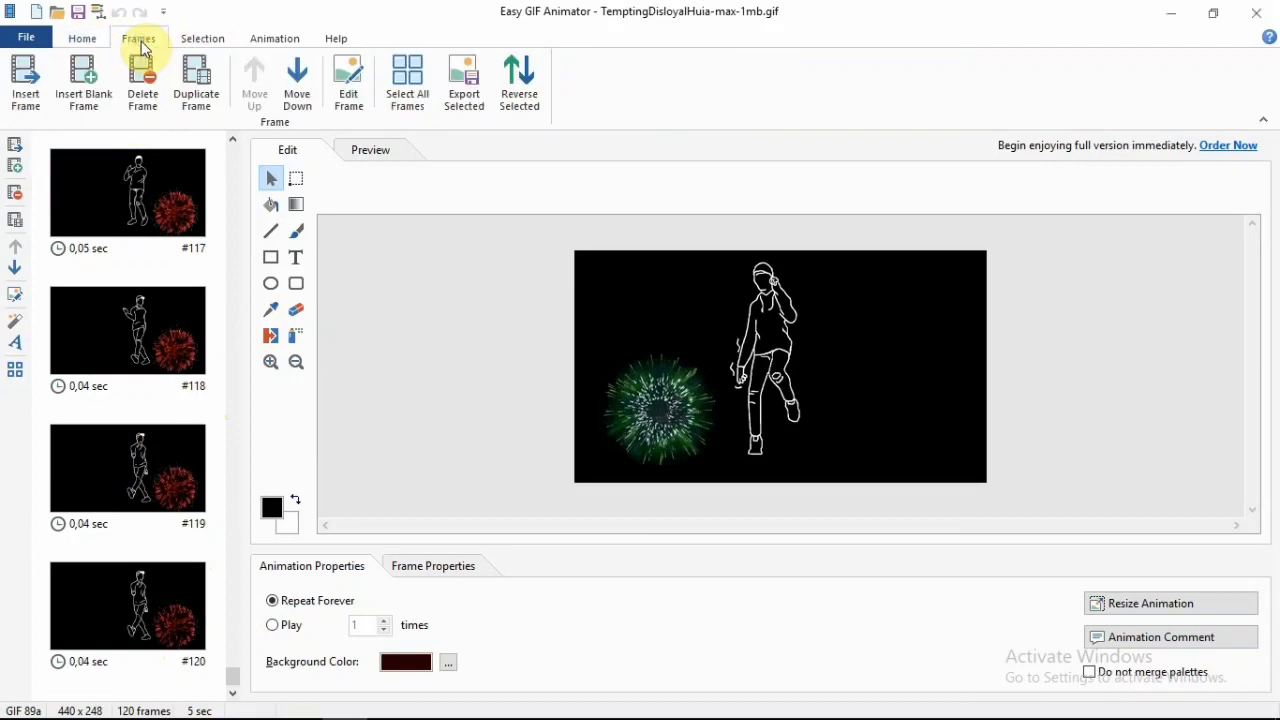
pyautogui.click(415, 90)
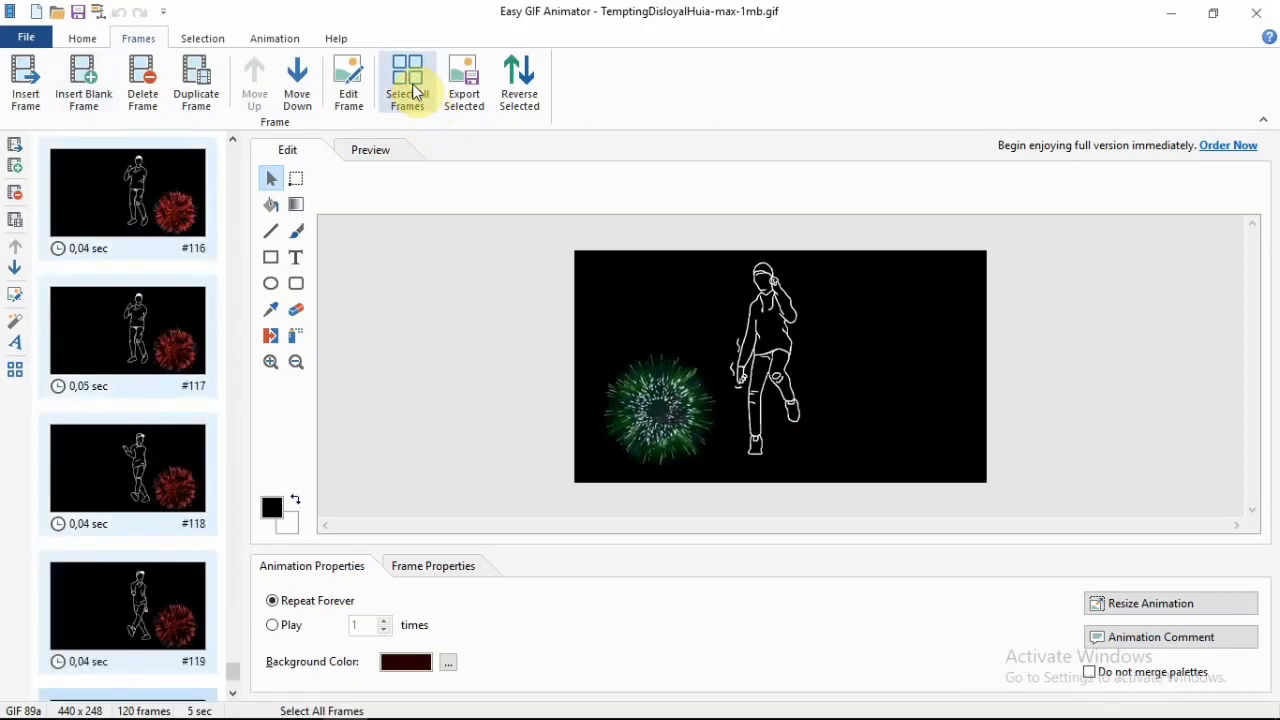
# - Start exporting the selected frames and create a new folder named "gif frame" inside Pictures
pyautogui.click(468, 90)
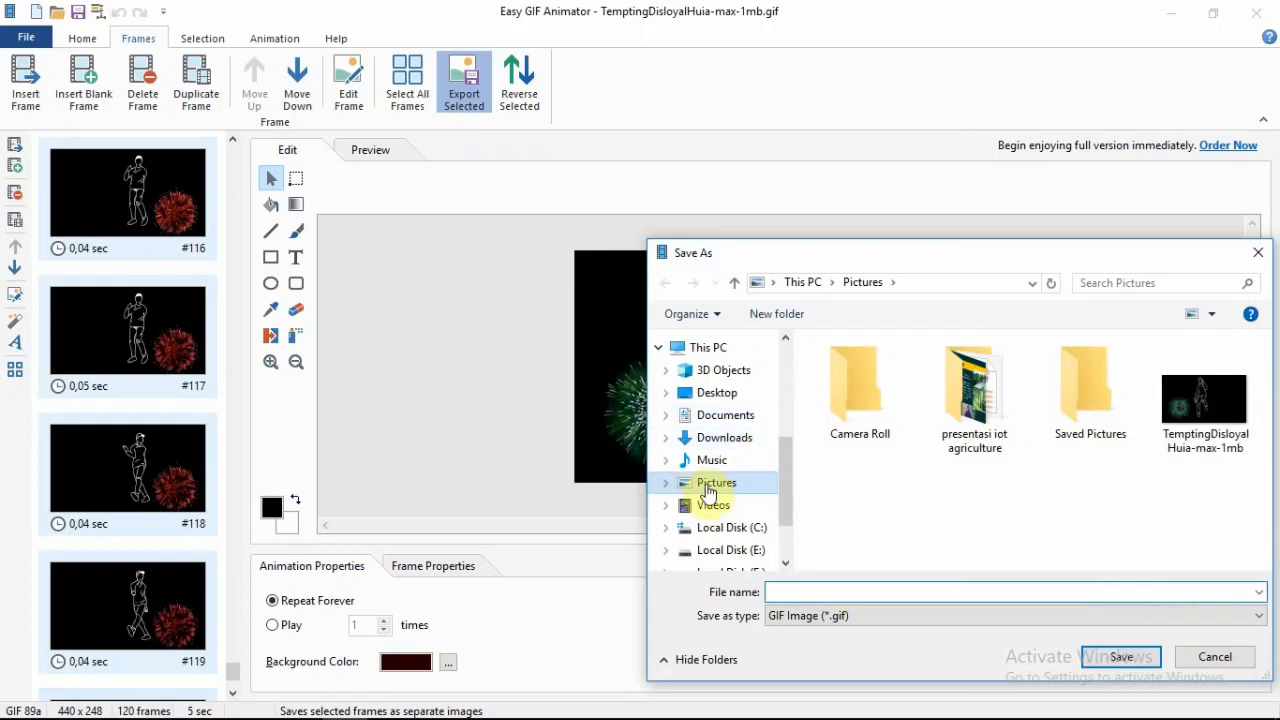
pyautogui.rightClick(895, 516)
pyautogui.moveTo(978, 472)
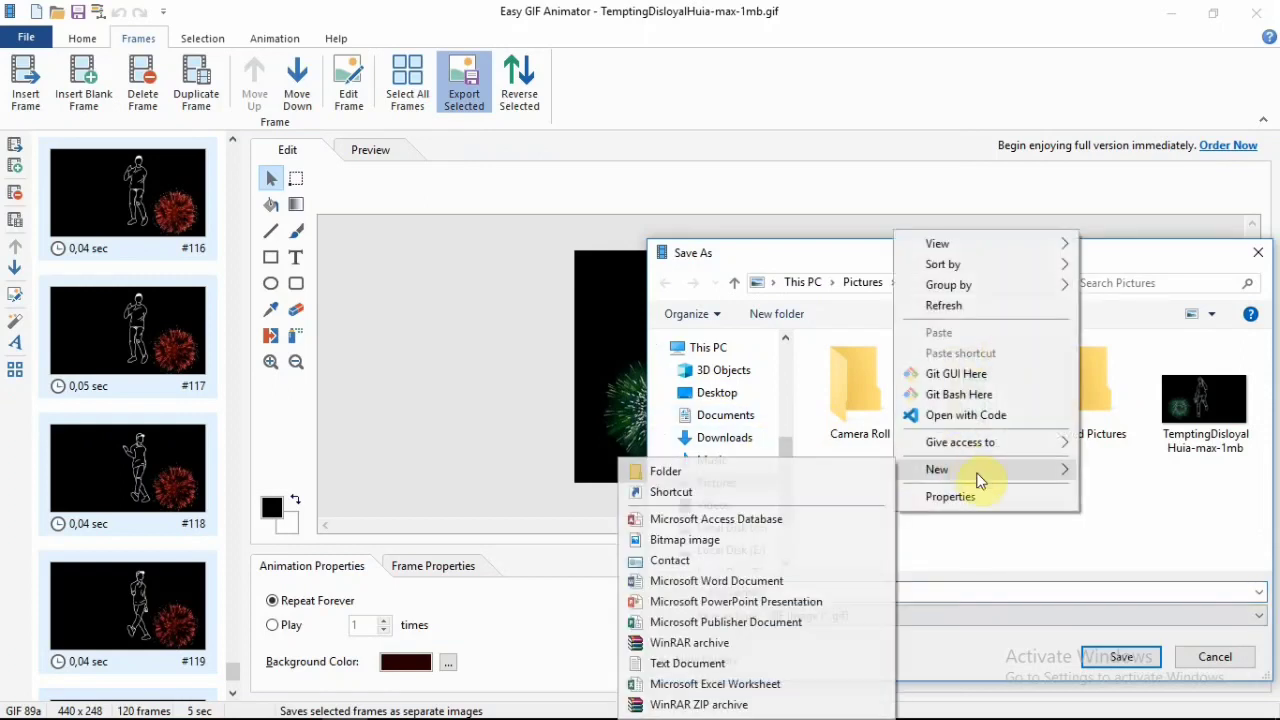
pyautogui.click(701, 474)
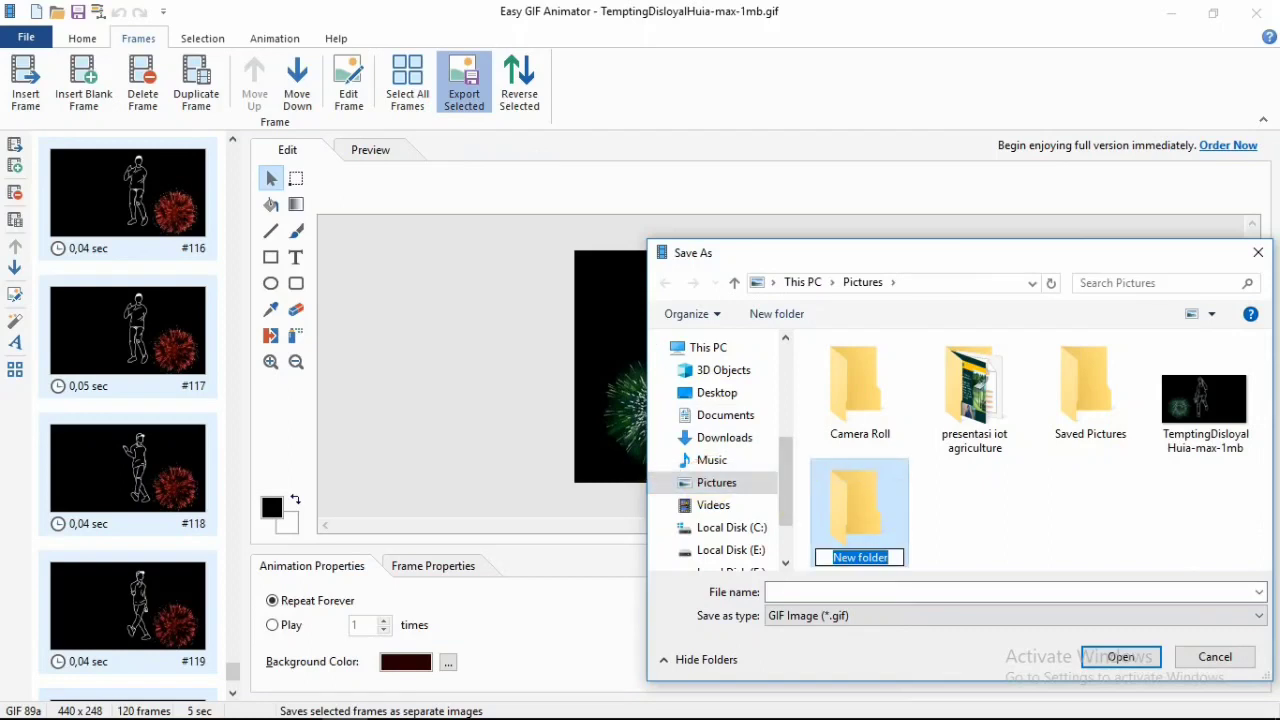
pyautogui.write('gif frame')
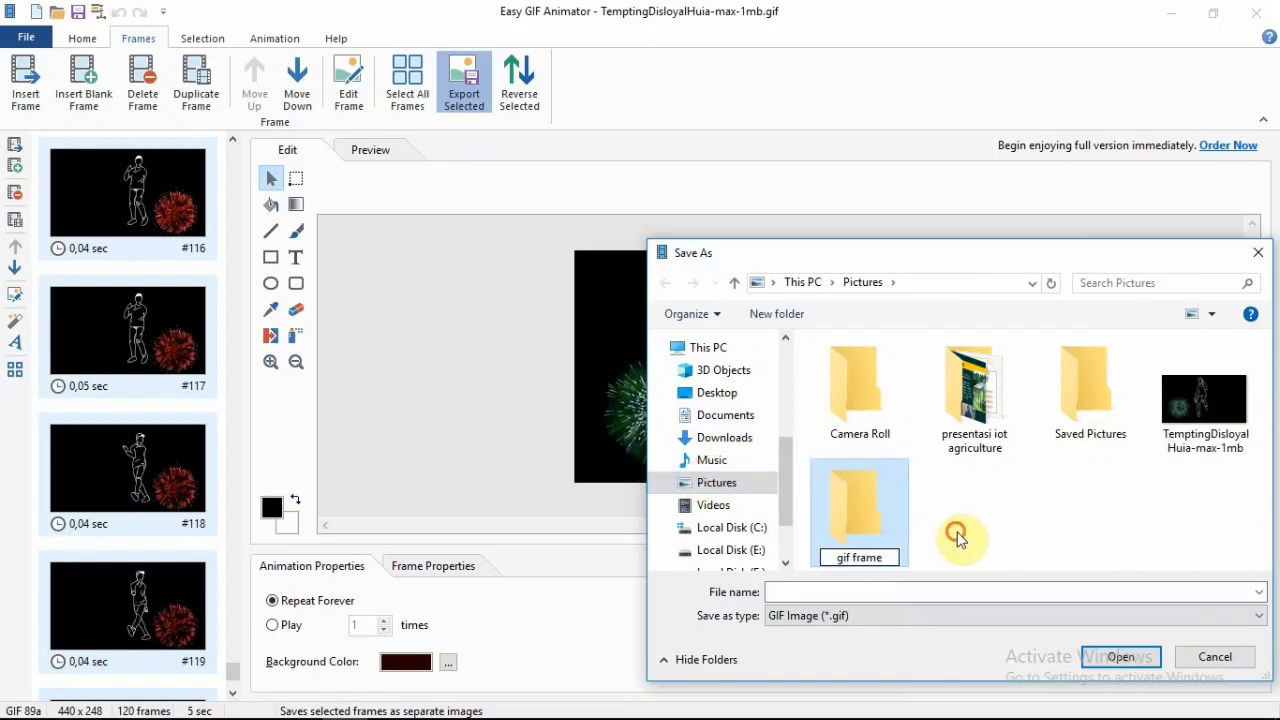
# - Save the selected frames as GIF images in the gif frame folder under the file name "gif frame"
pyautogui.doubleClick(847, 510)
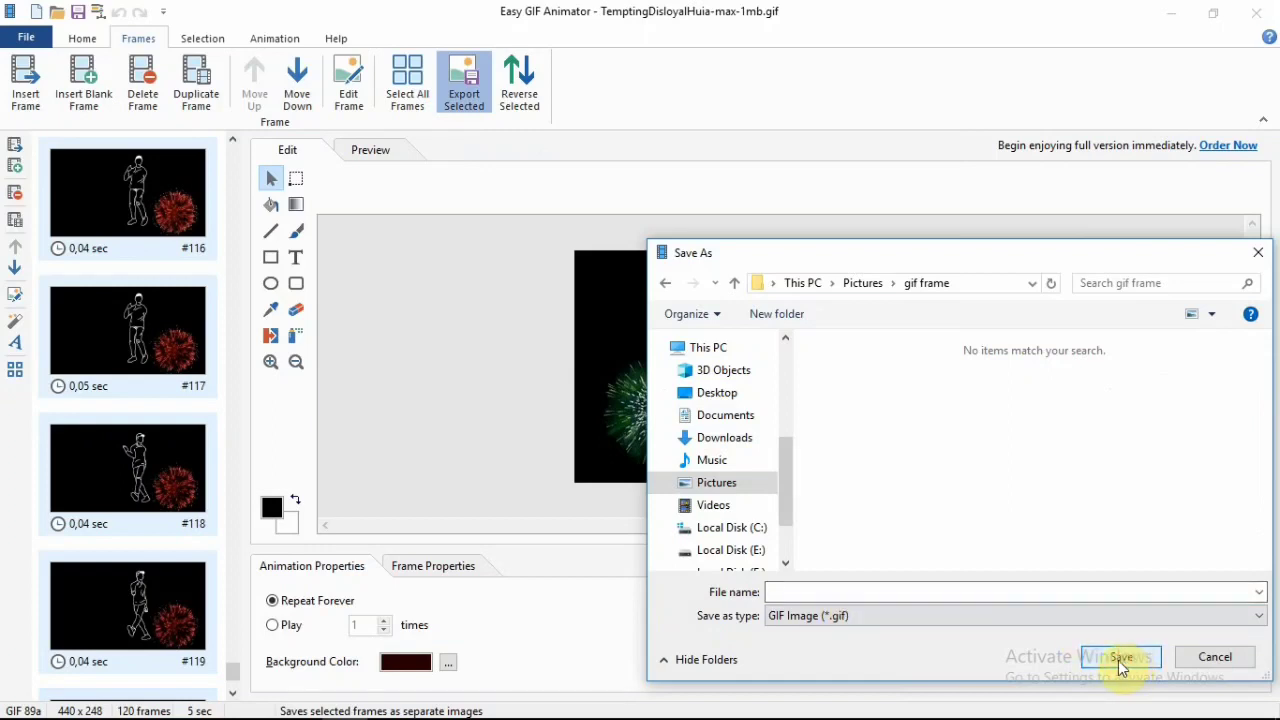
pyautogui.click(891, 593)
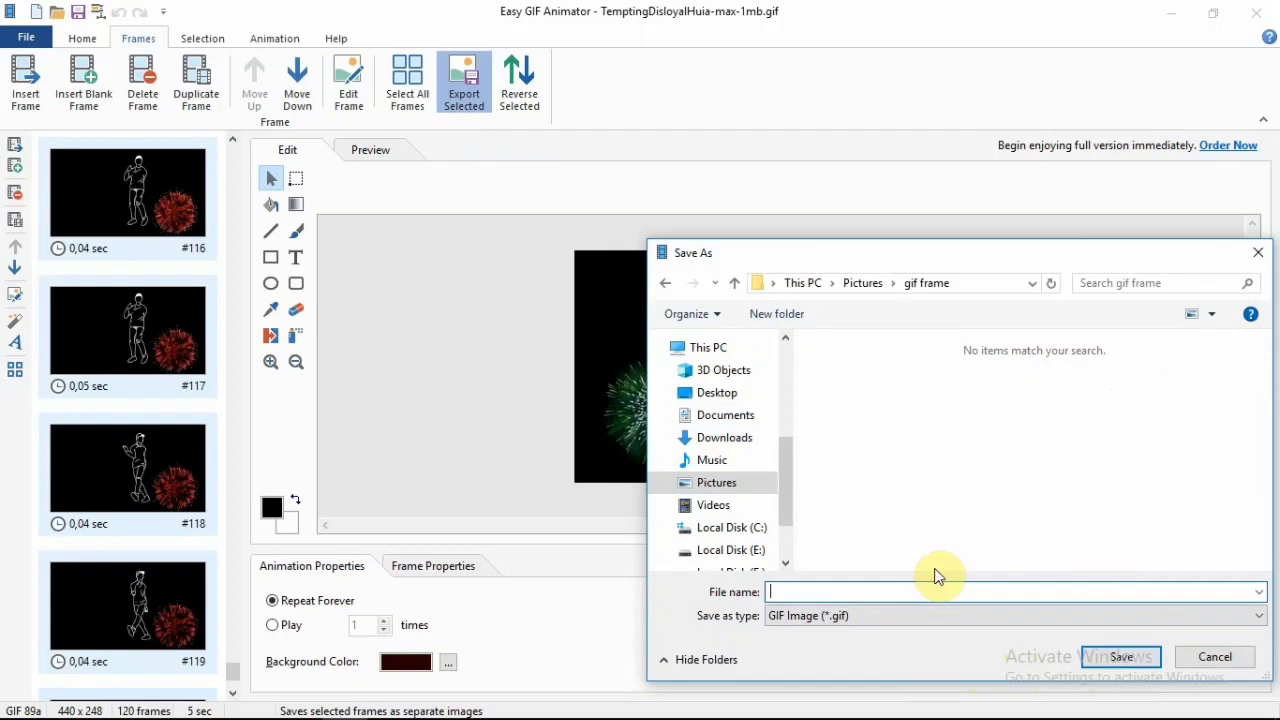
pyautogui.write('gif frame')
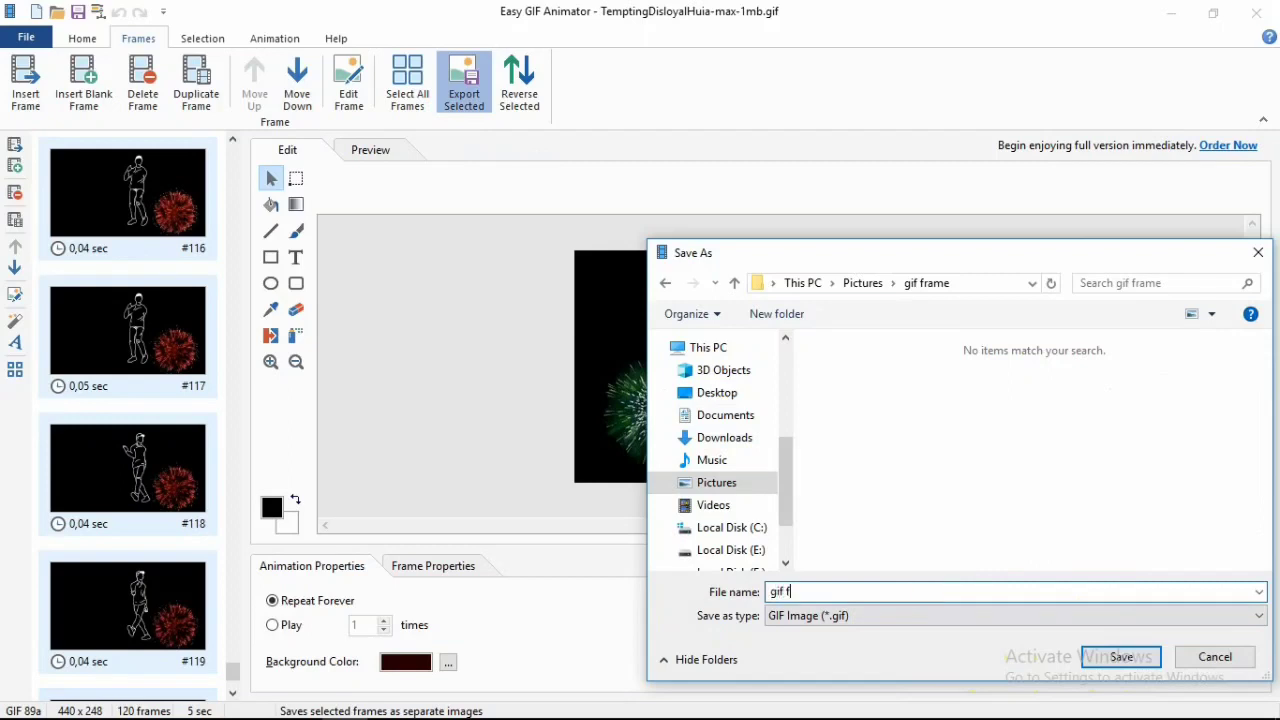
pyautogui.click(1122, 660)
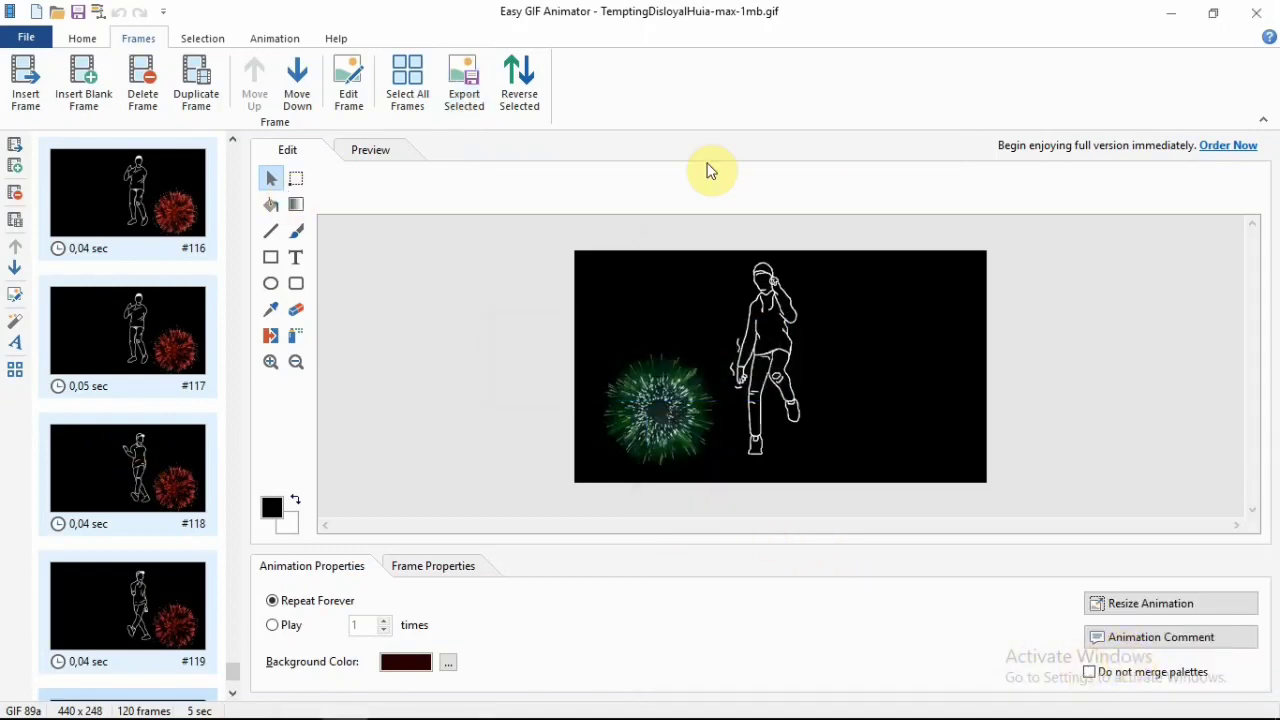
# - Switch to File Explorer, open the gif frame folder in Pictures and look through the exported frame images
pyautogui.moveTo(213, 718)
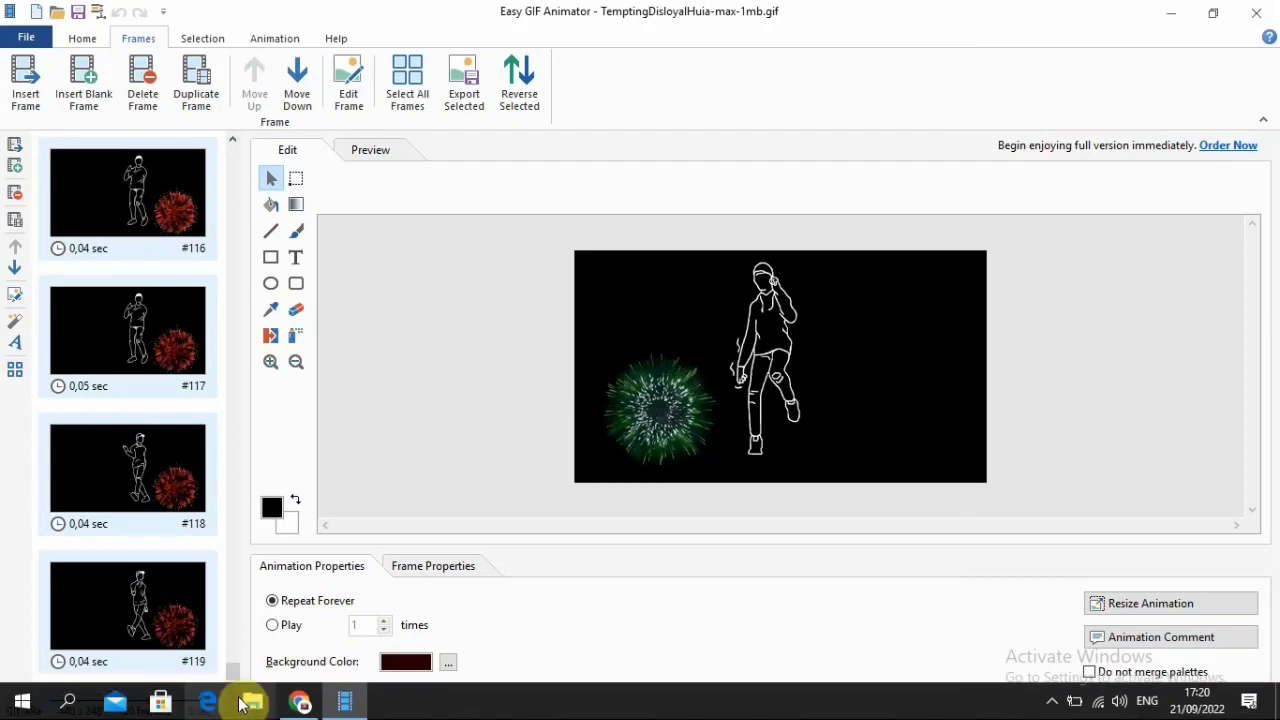
pyautogui.click(250, 705)
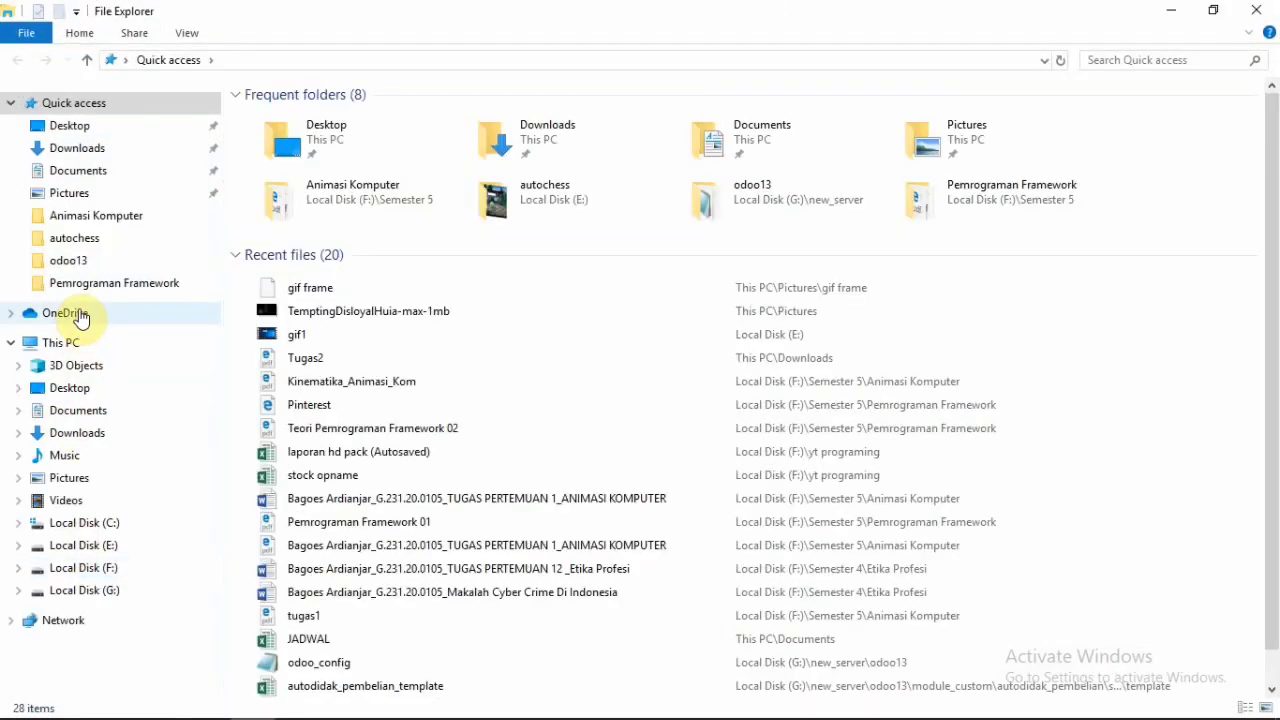
pyautogui.click(62, 479)
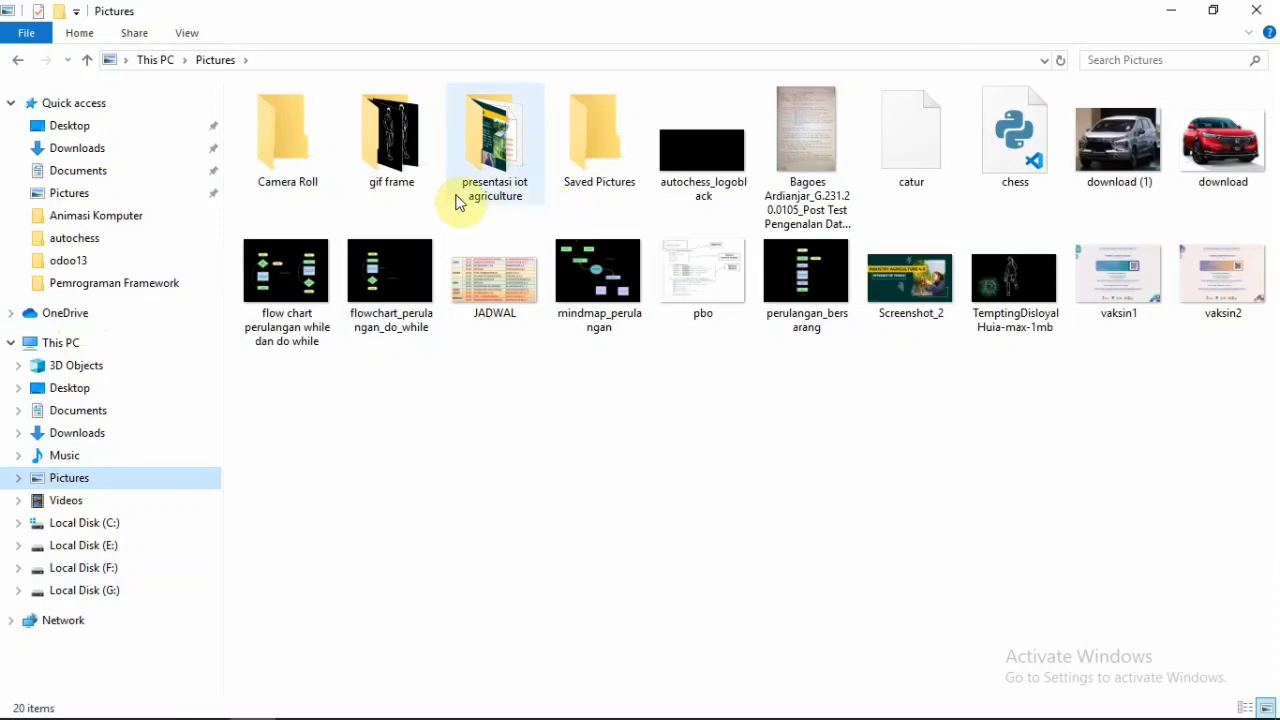
pyautogui.doubleClick(414, 160)
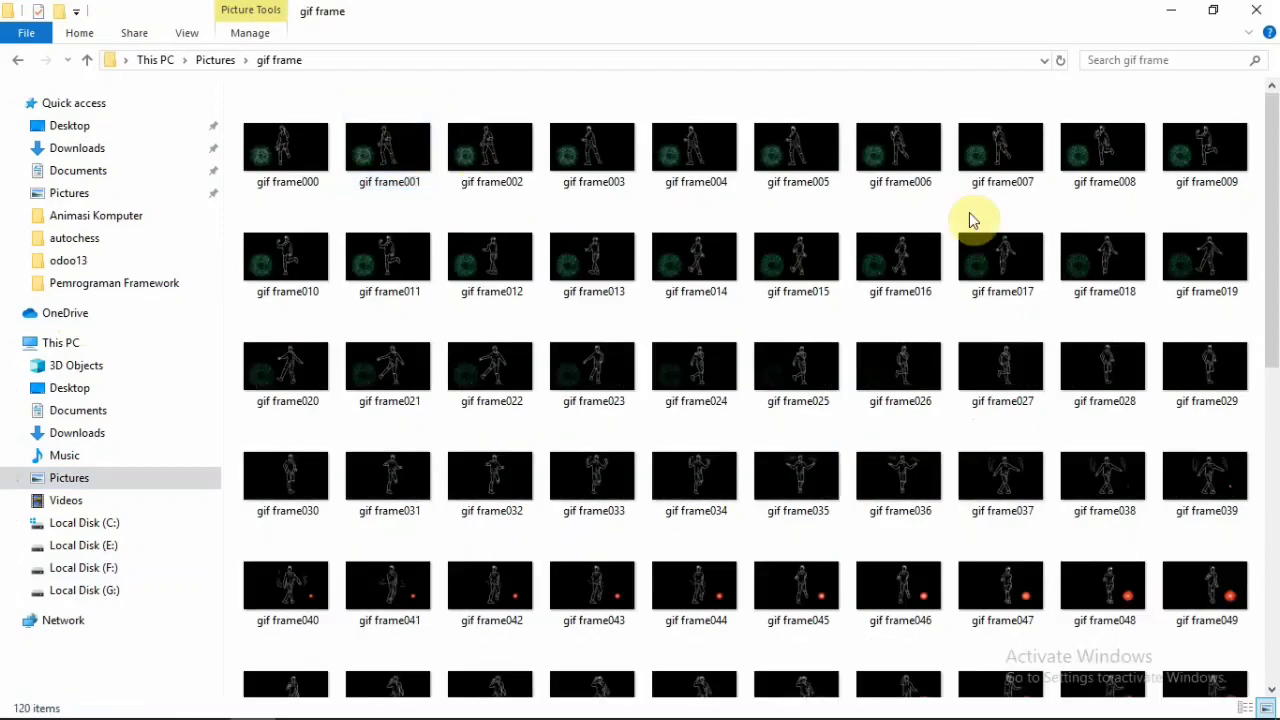
pyautogui.scroll(-5, 980, 278)
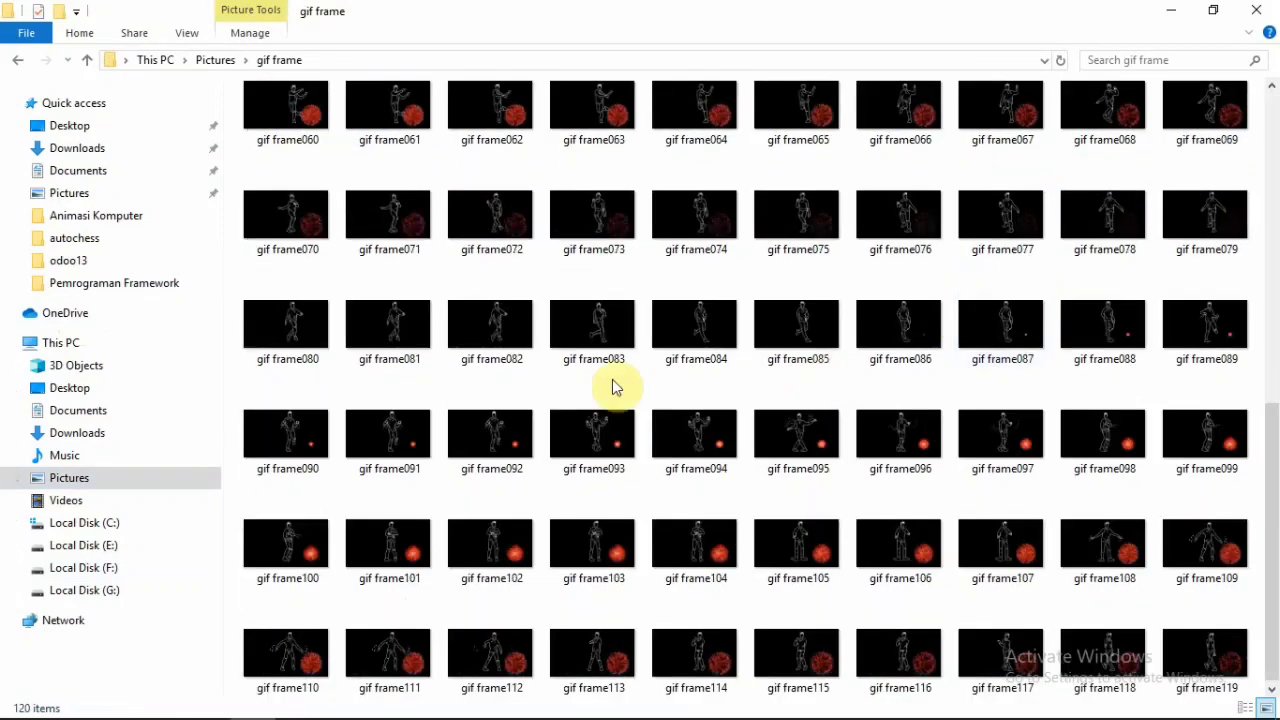
pyautogui.scroll(5, 828, 460)
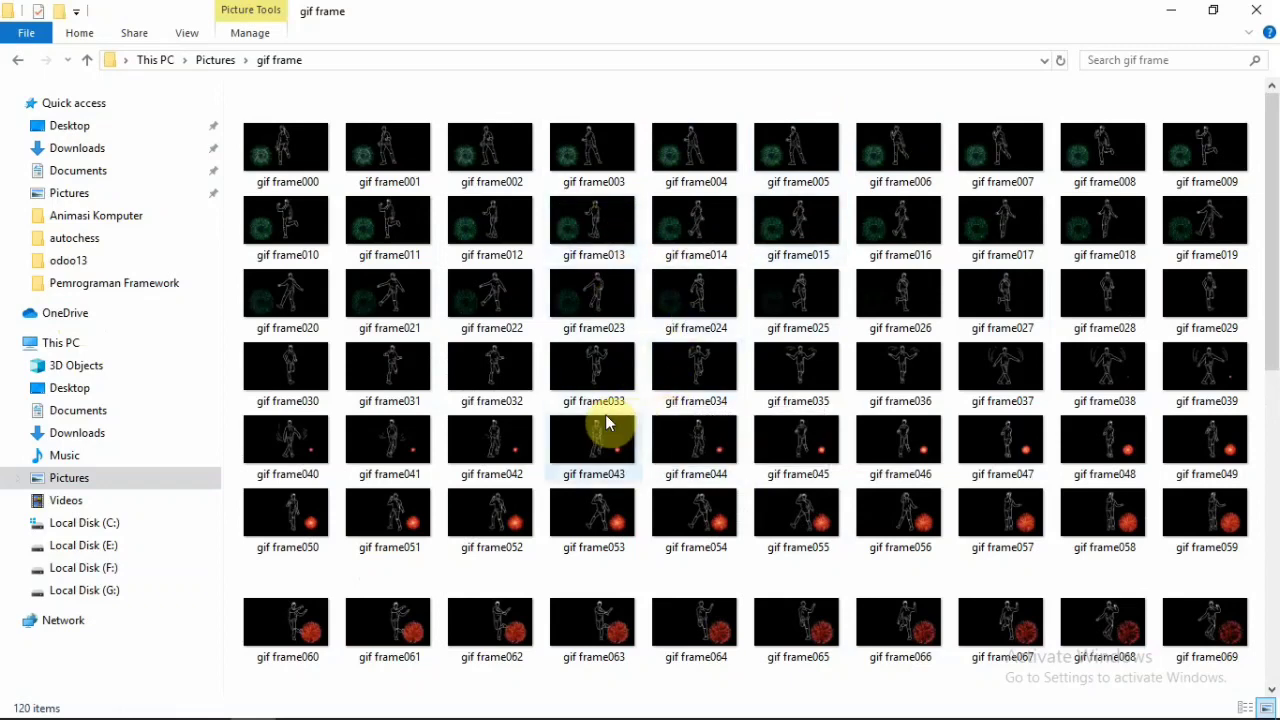
pyautogui.scroll(-5, 605, 415)
pyautogui.scroll(2, 606, 418)
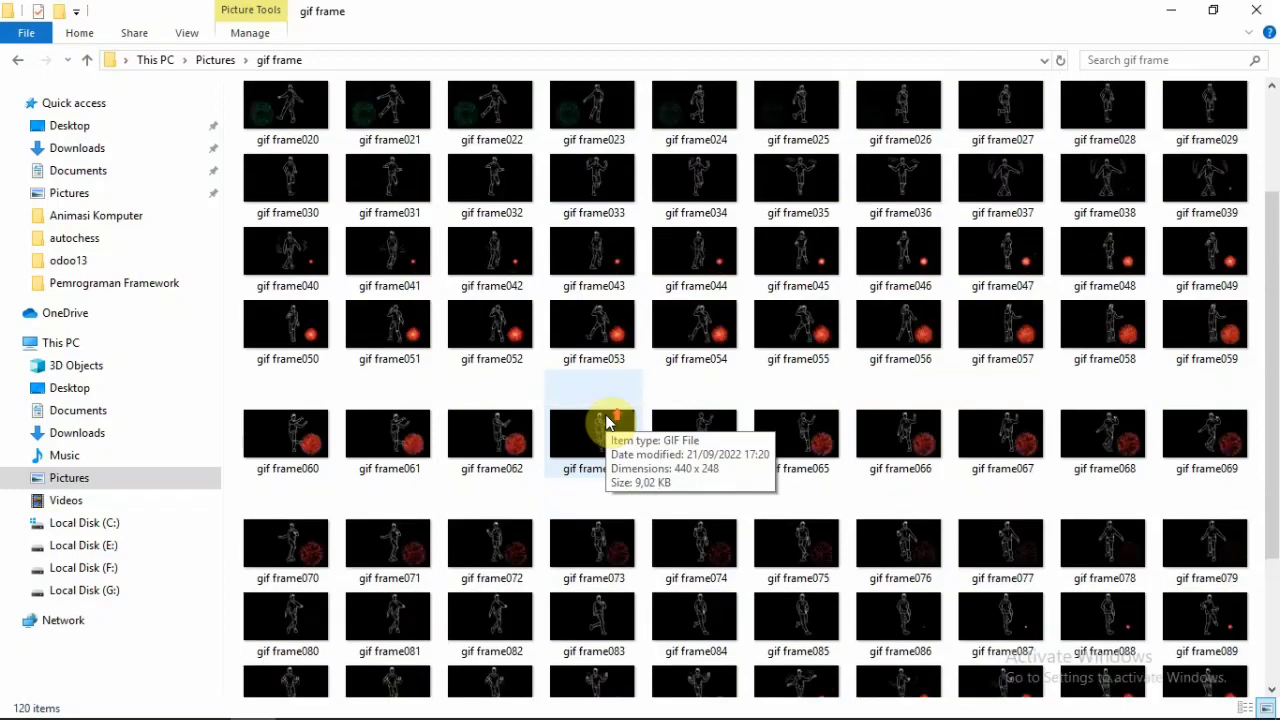
pyautogui.scroll(3, 606, 420)
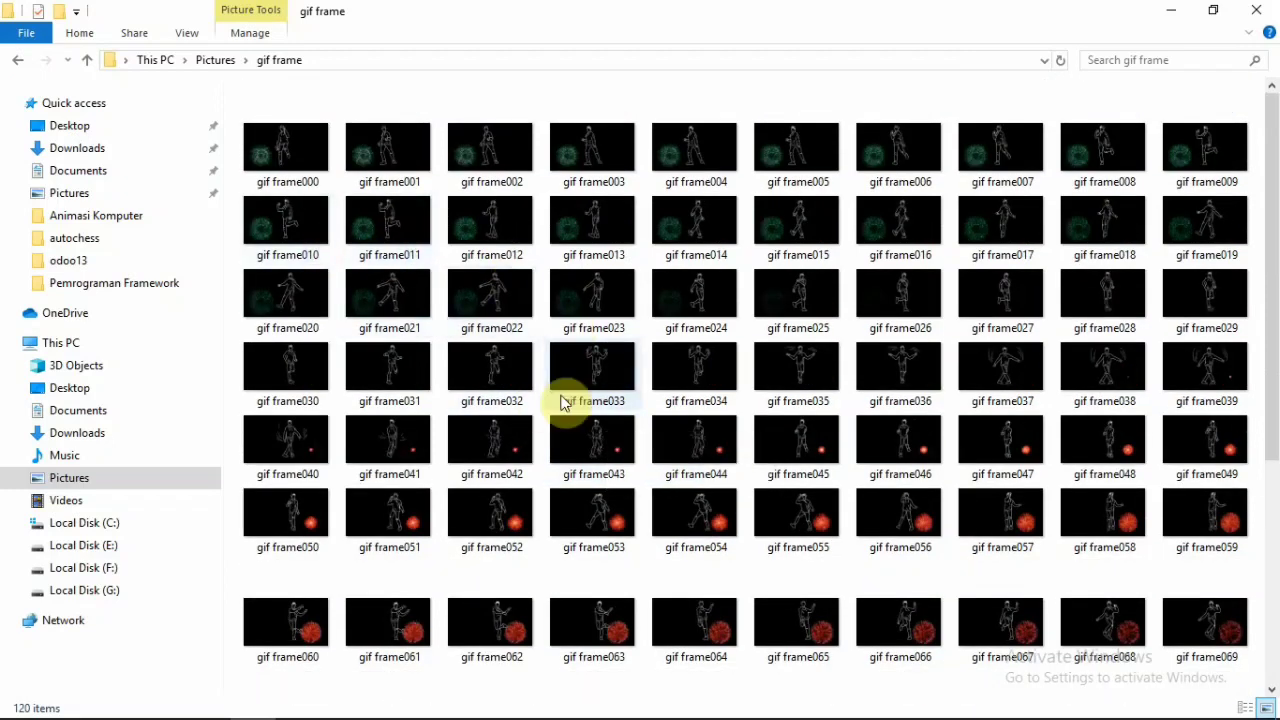